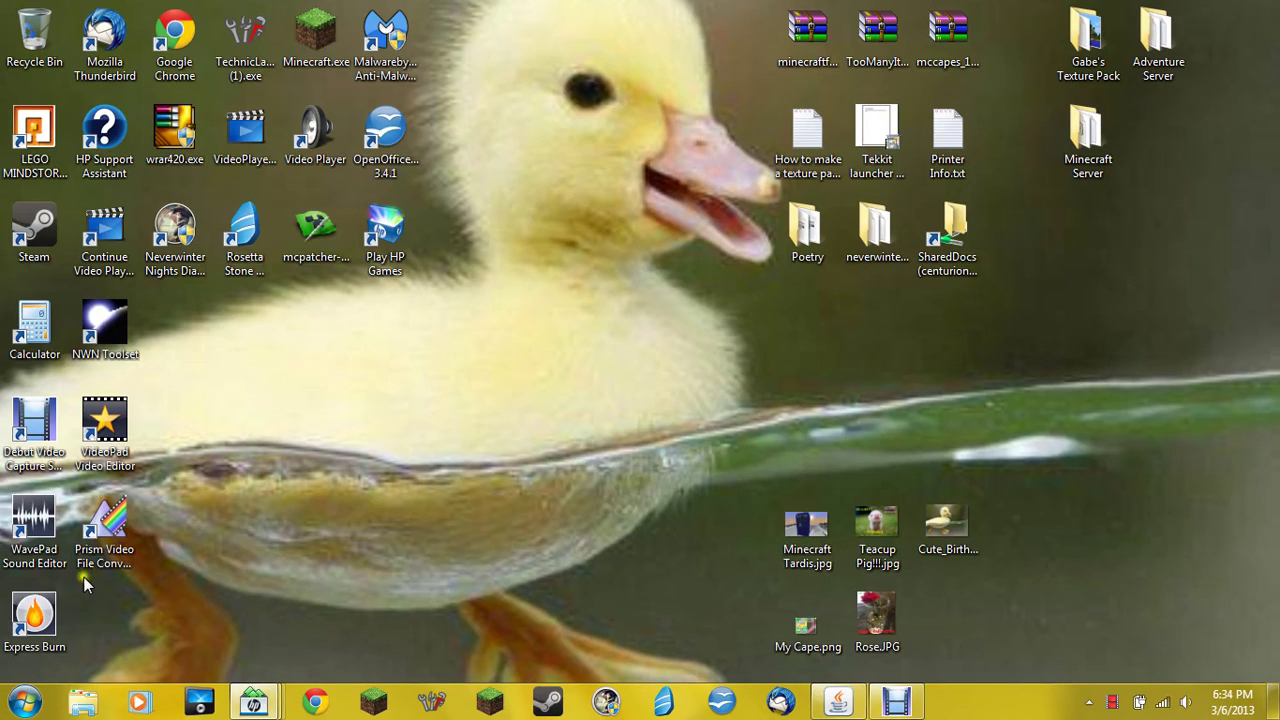
left_click(24, 702)
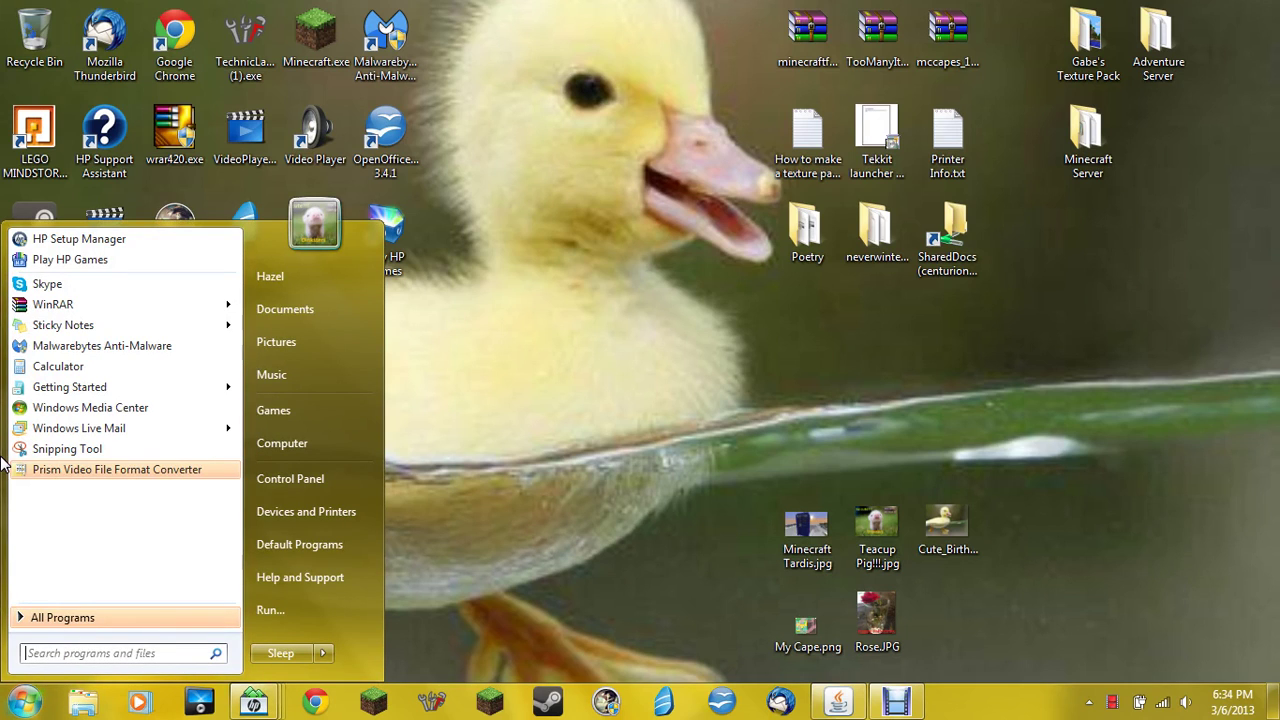
type("%appdata%")
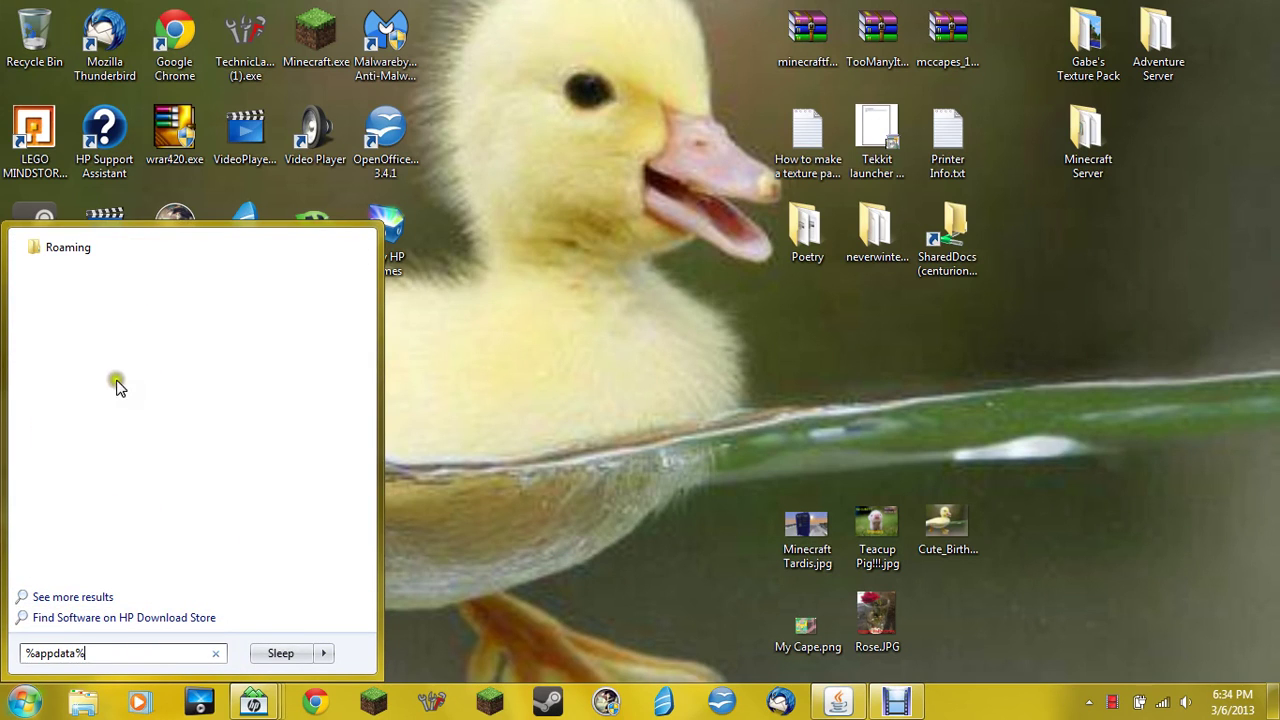
left_click(352, 248)
left_click(215, 653)
left_click(615, 475)
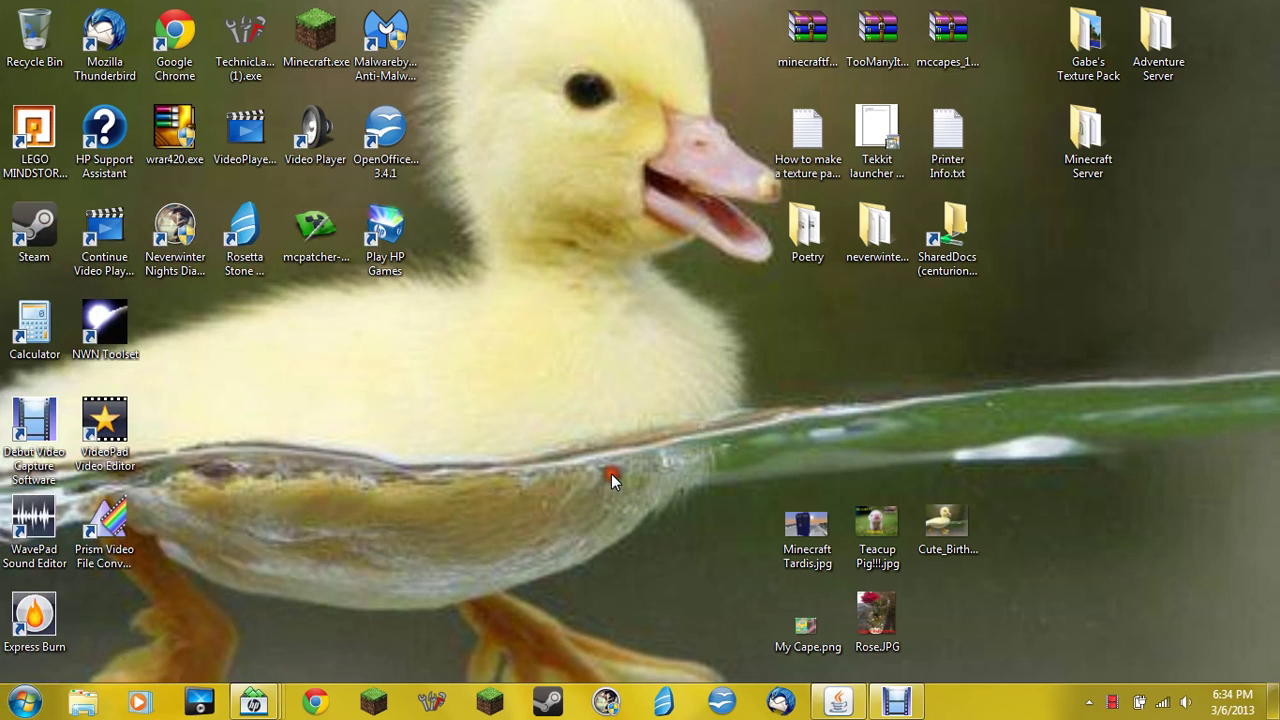
left_click(1095, 145)
mouse_move(1095, 175)
left_click(1152, 189)
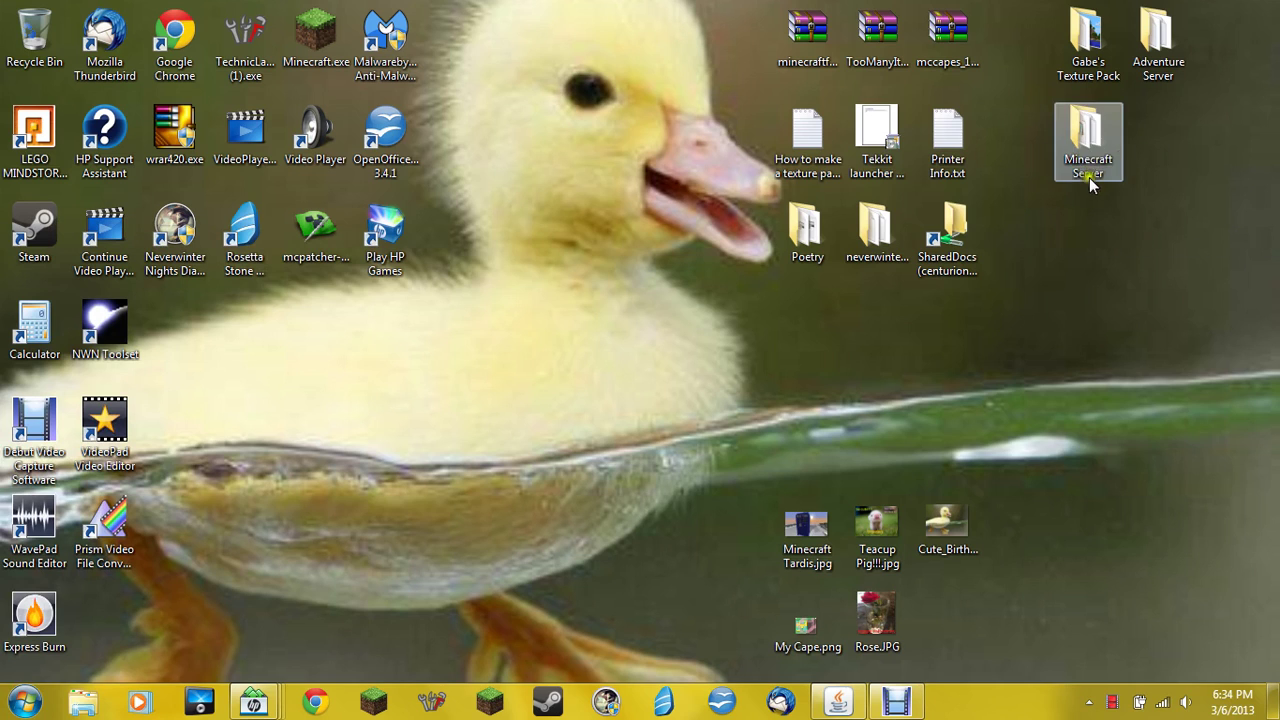
- Search for %appdata% and open the Roaming folder
left_click(22, 700)
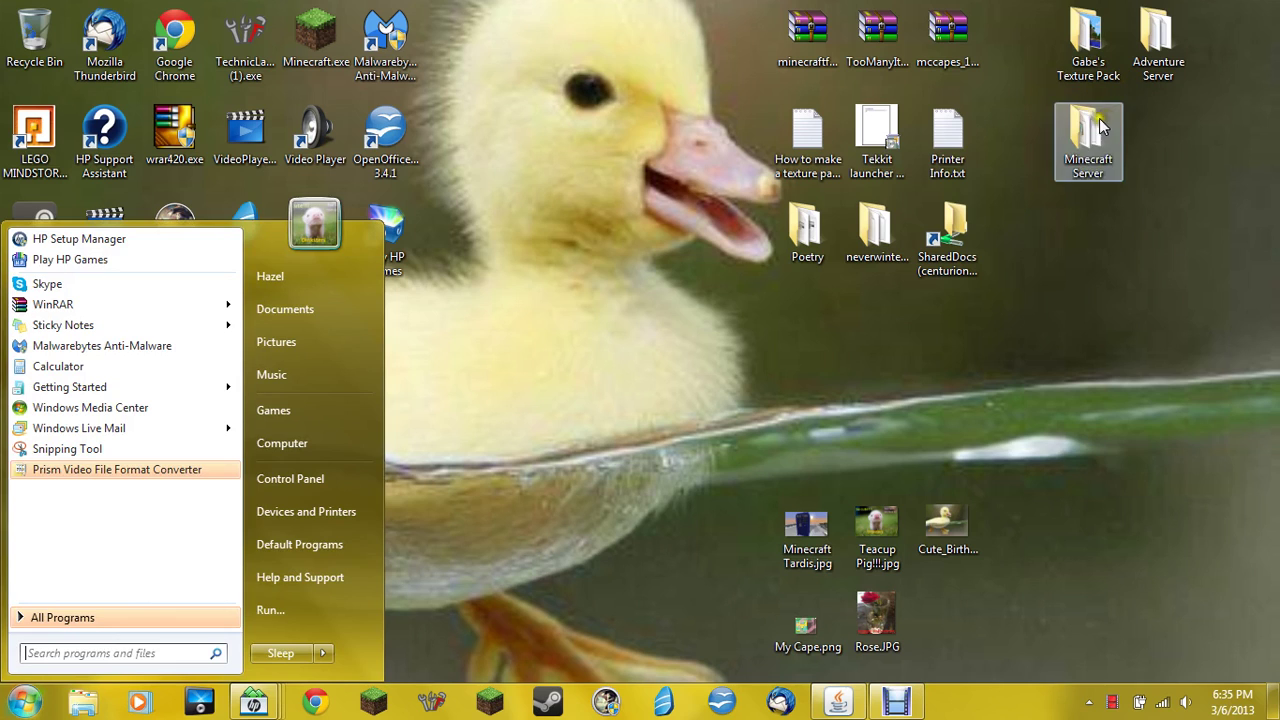
mouse_move(168, 393)
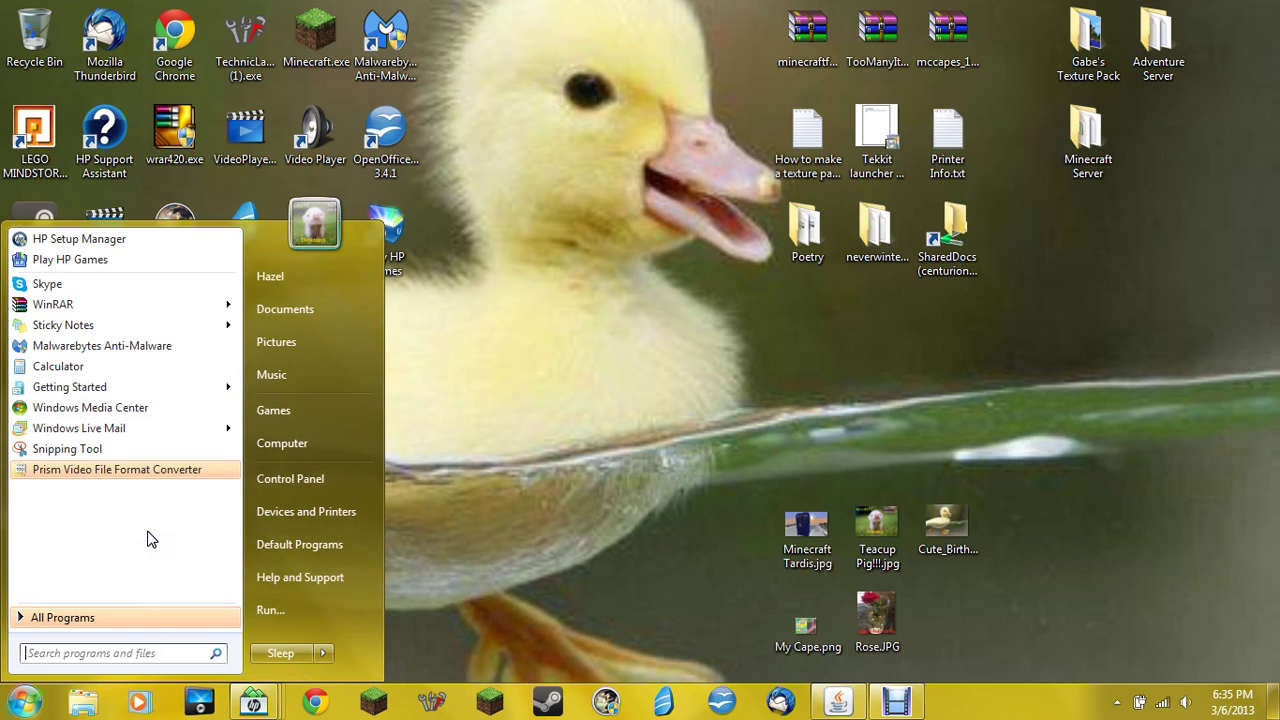
type("%appdata")
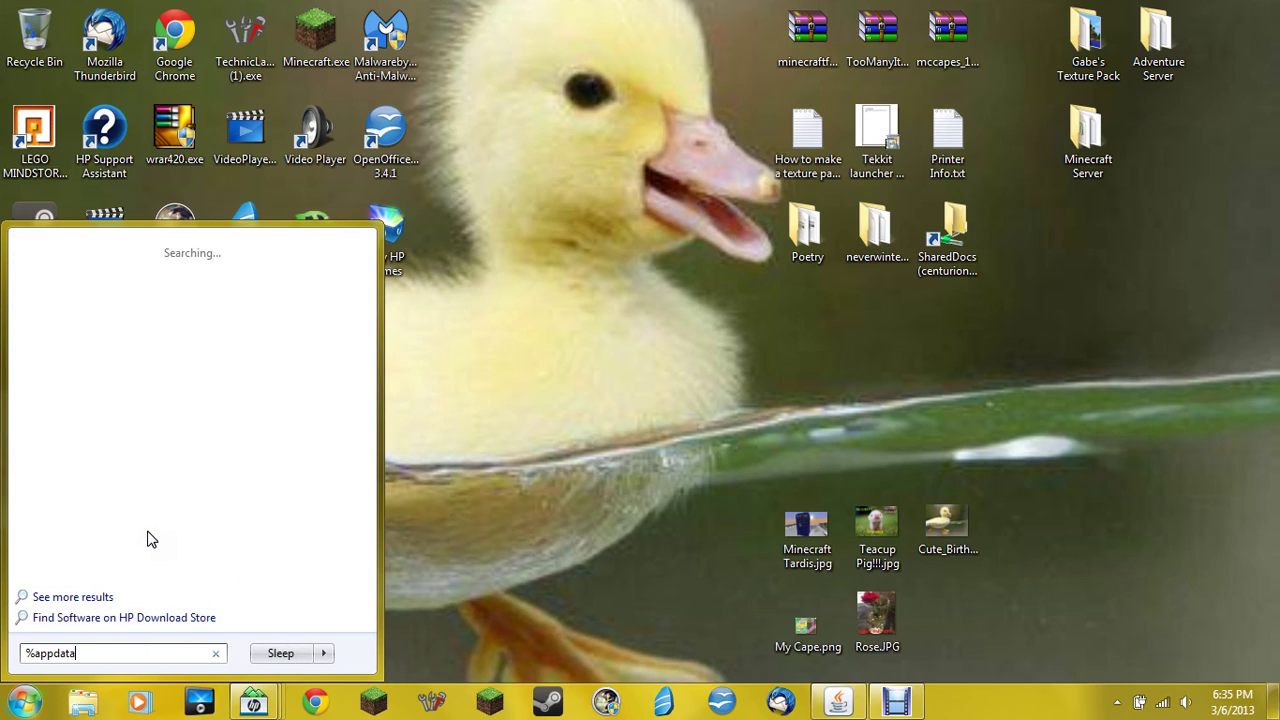
type("%")
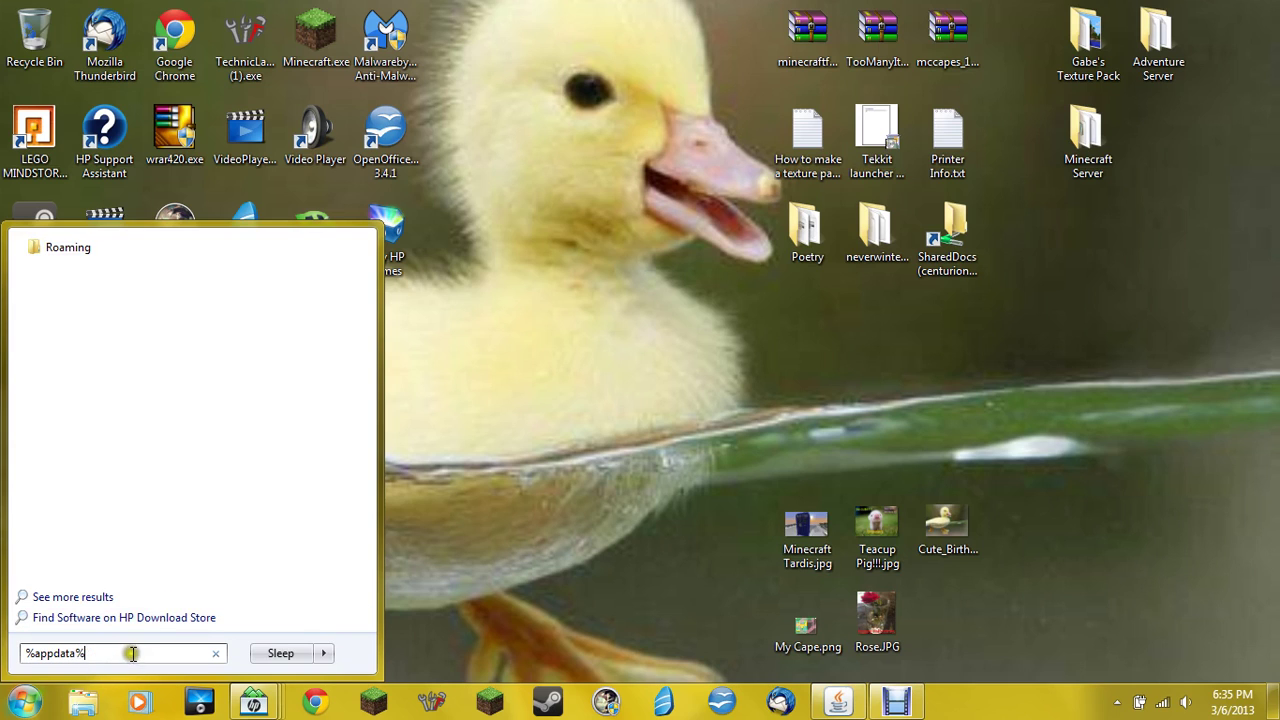
left_click(60, 247)
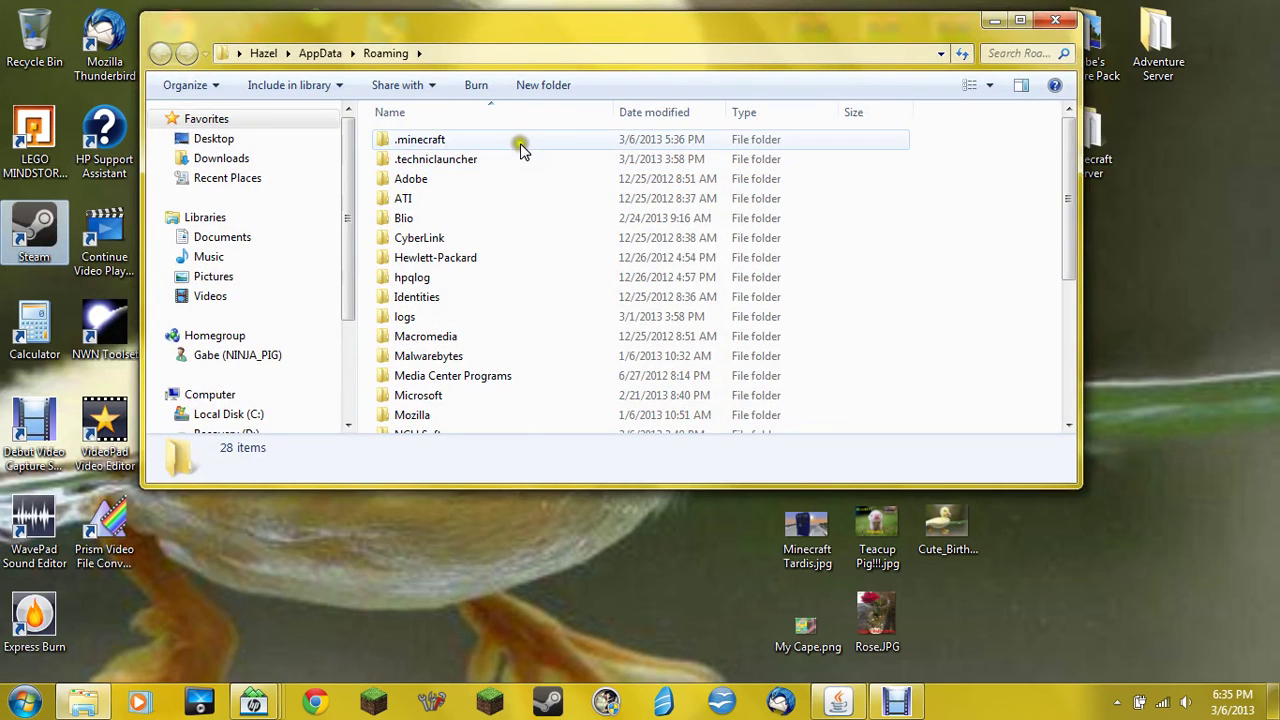
- Open the saves folder inside the .minecraft folder
double_click(518, 142)
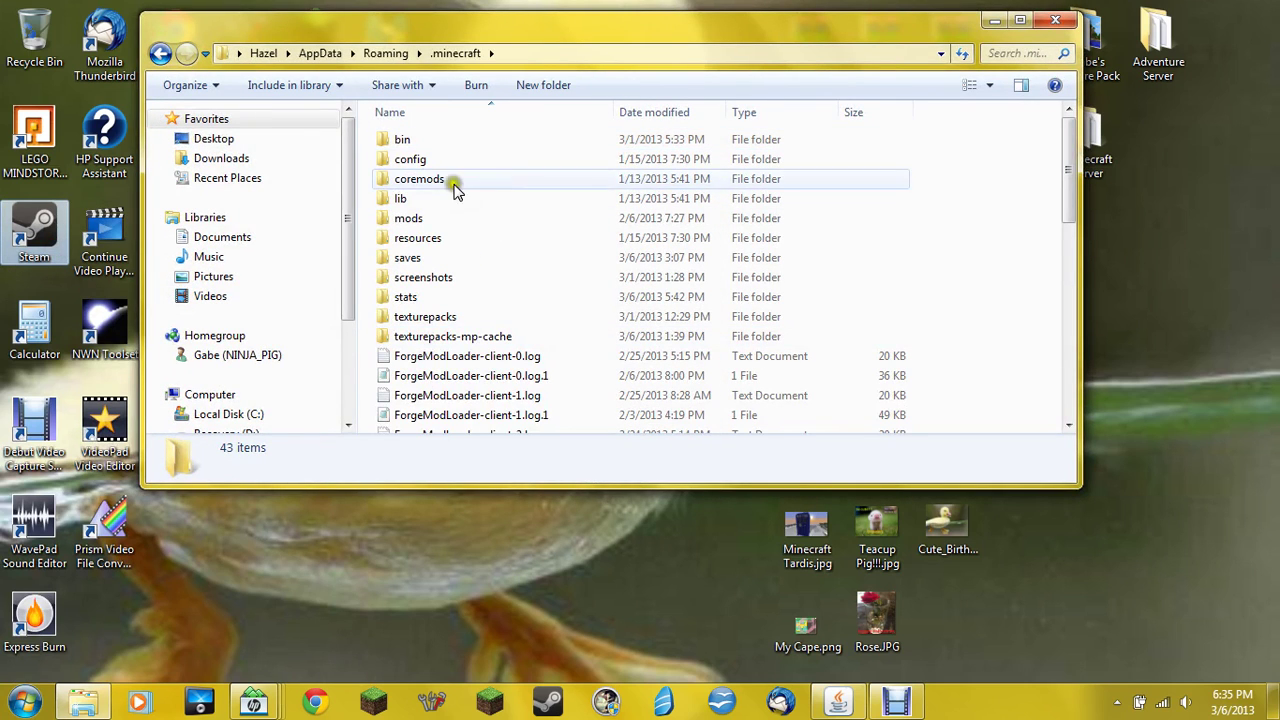
left_click(1068, 218)
left_click_drag(1068, 218, 1036, 163)
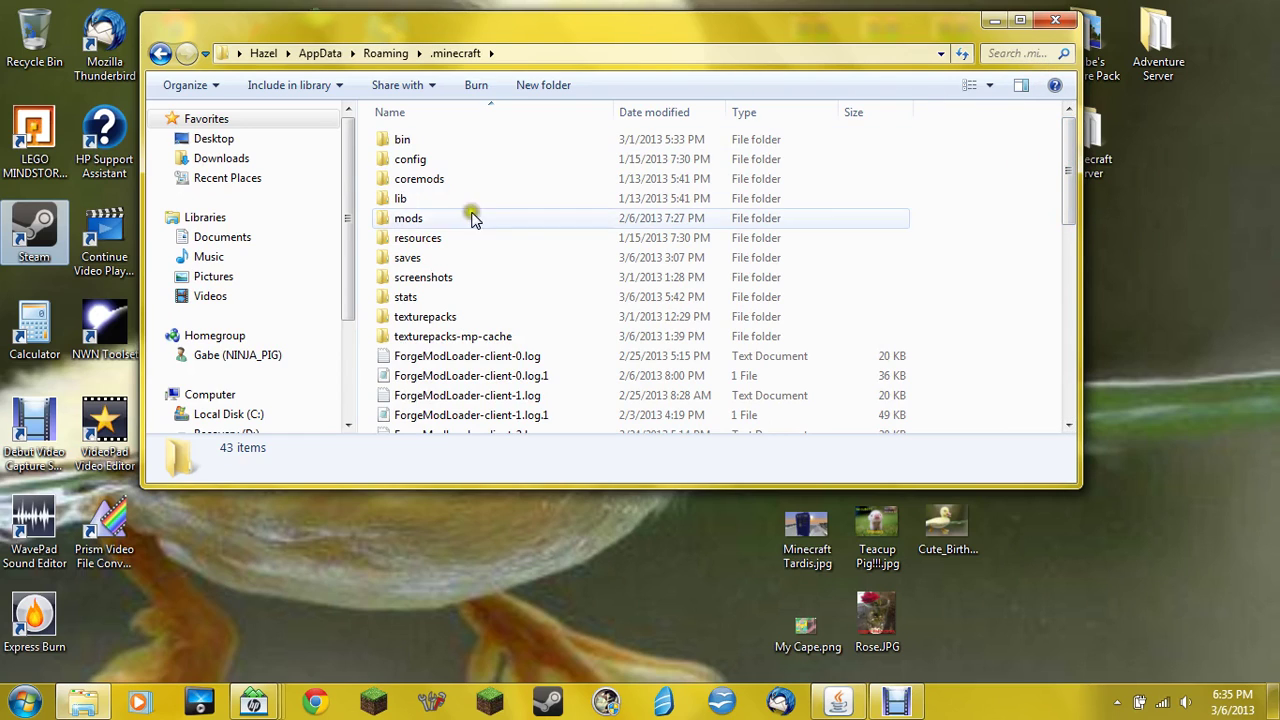
left_click(463, 260)
double_click(463, 260)
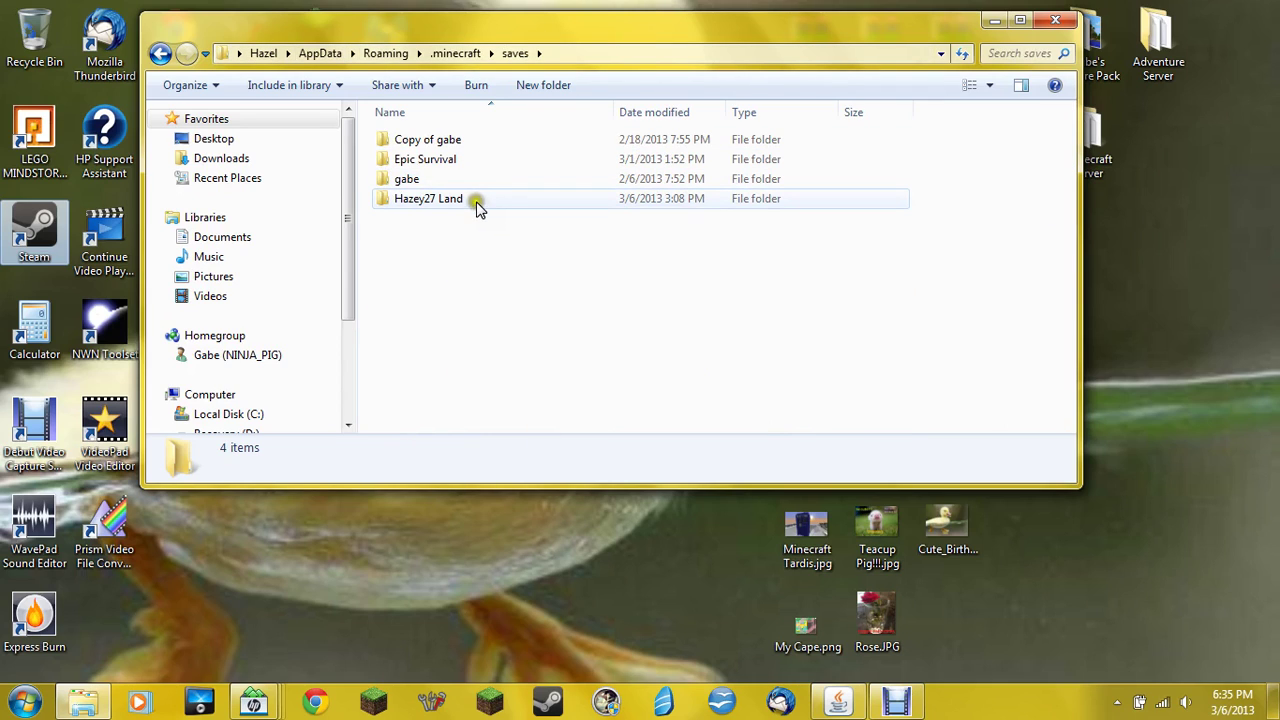
mouse_move(470, 198)
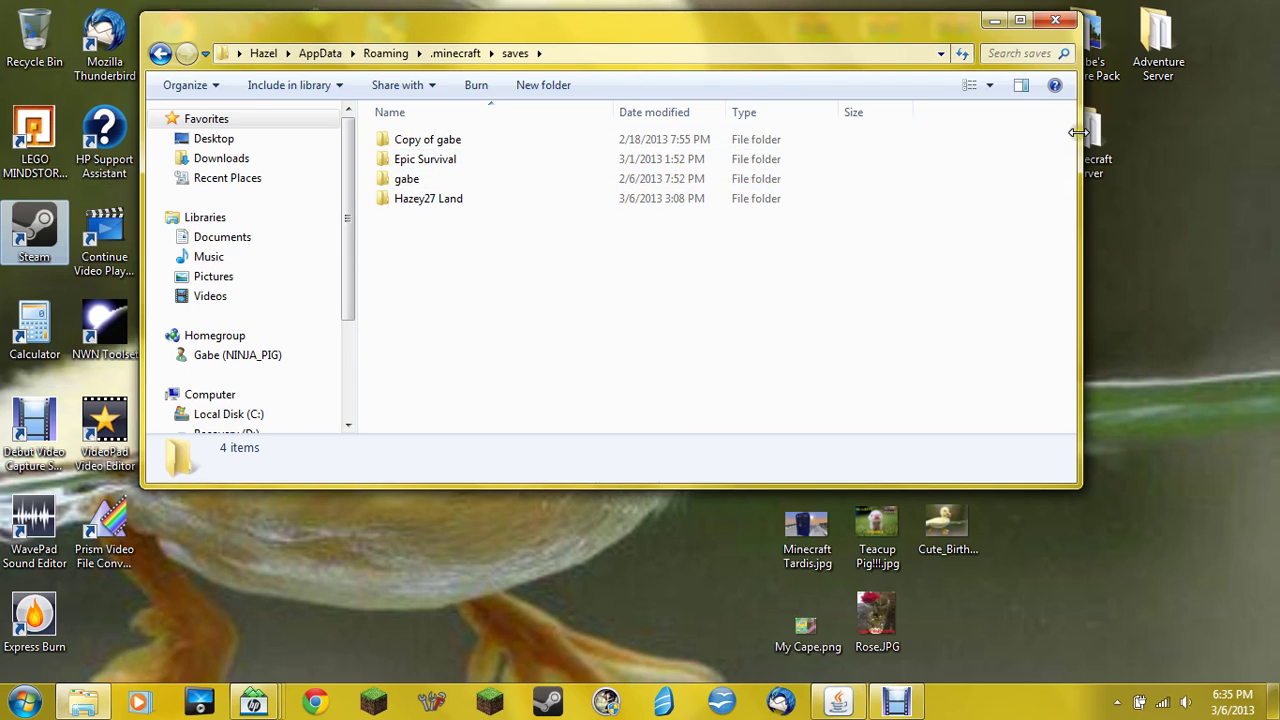
- Narrow the saves window and open the desktop's Minecraft Server folder in a separate window beside it
left_click_drag(1077, 132, 718, 257)
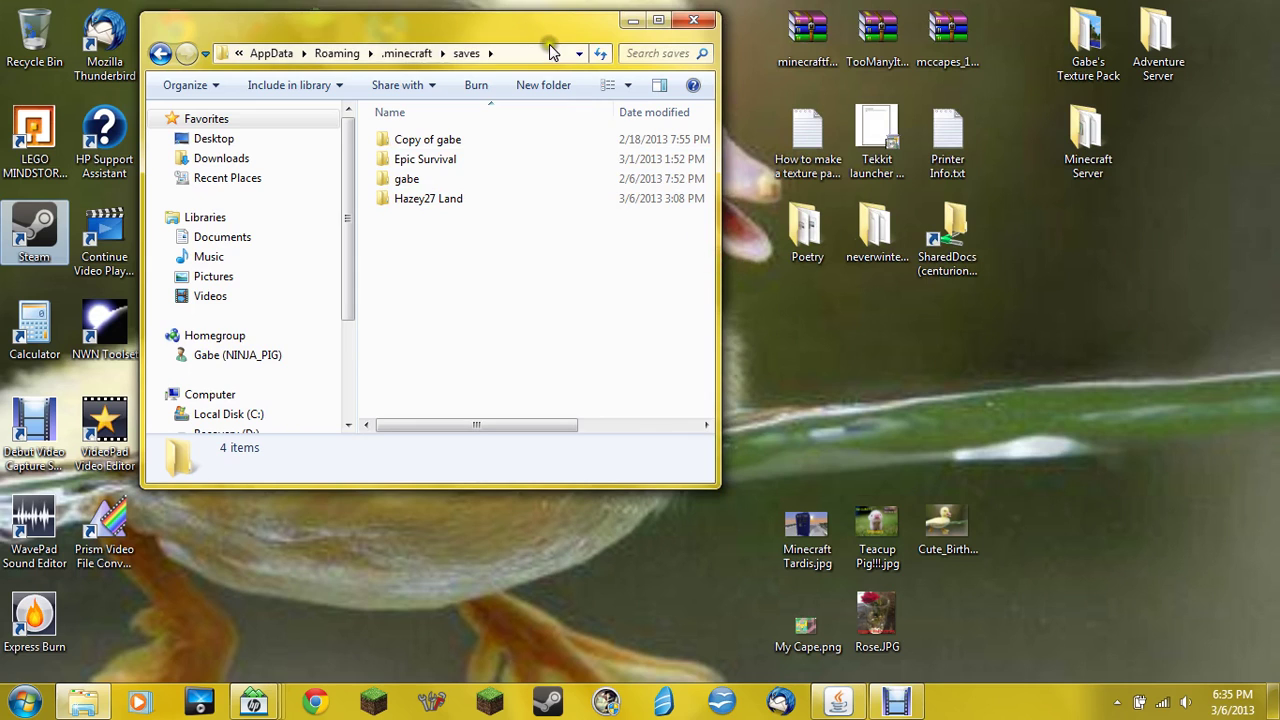
left_click_drag(550, 35, 419, 20)
left_click(1088, 160)
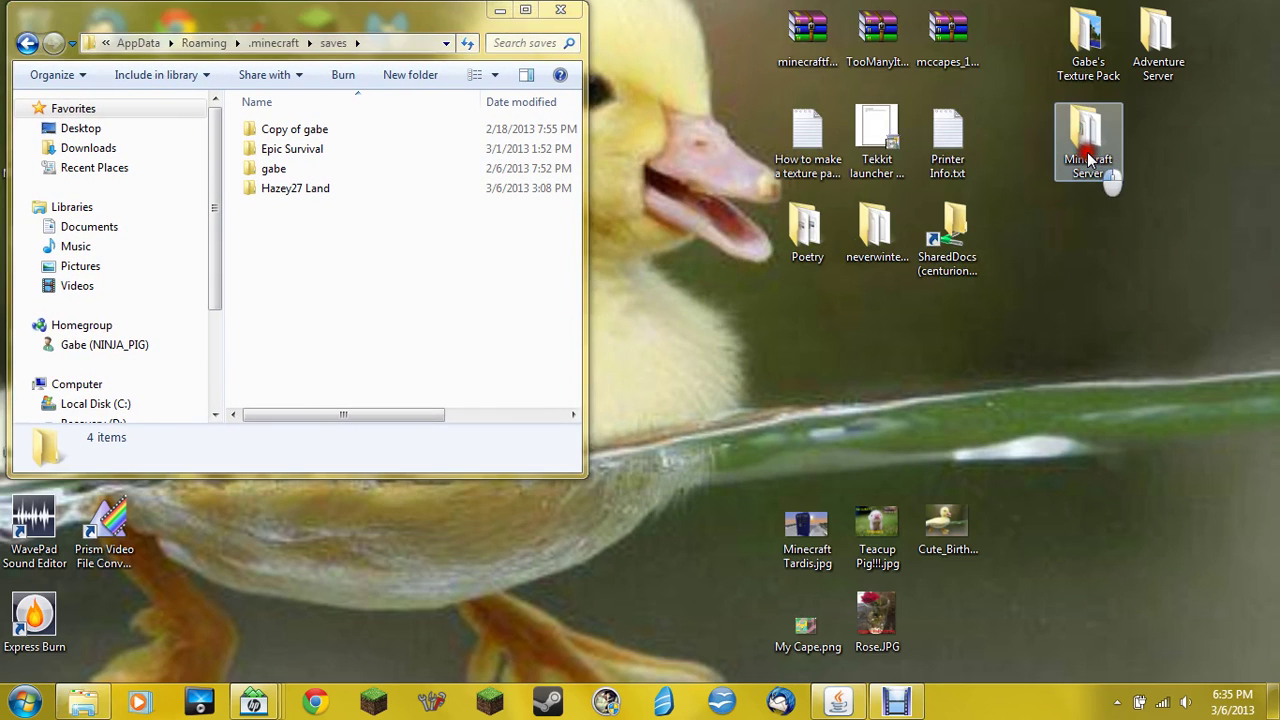
double_click(1088, 160)
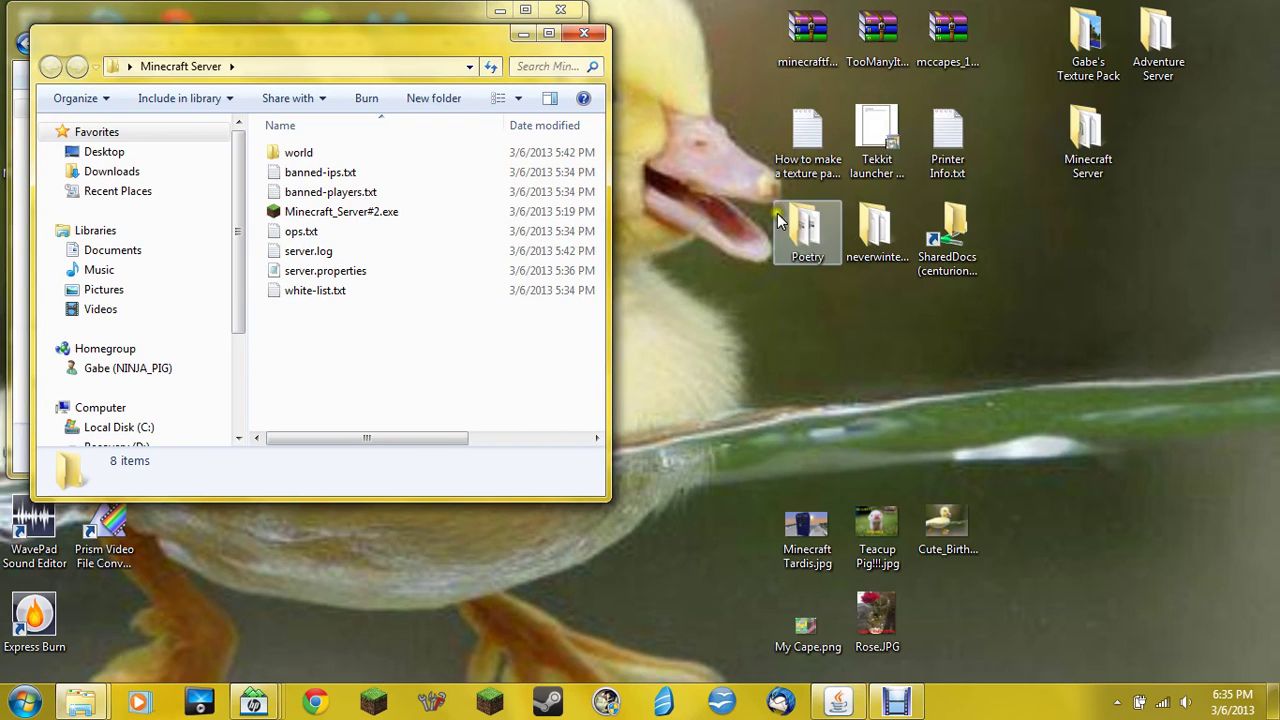
left_click_drag(339, 47, 920, 80)
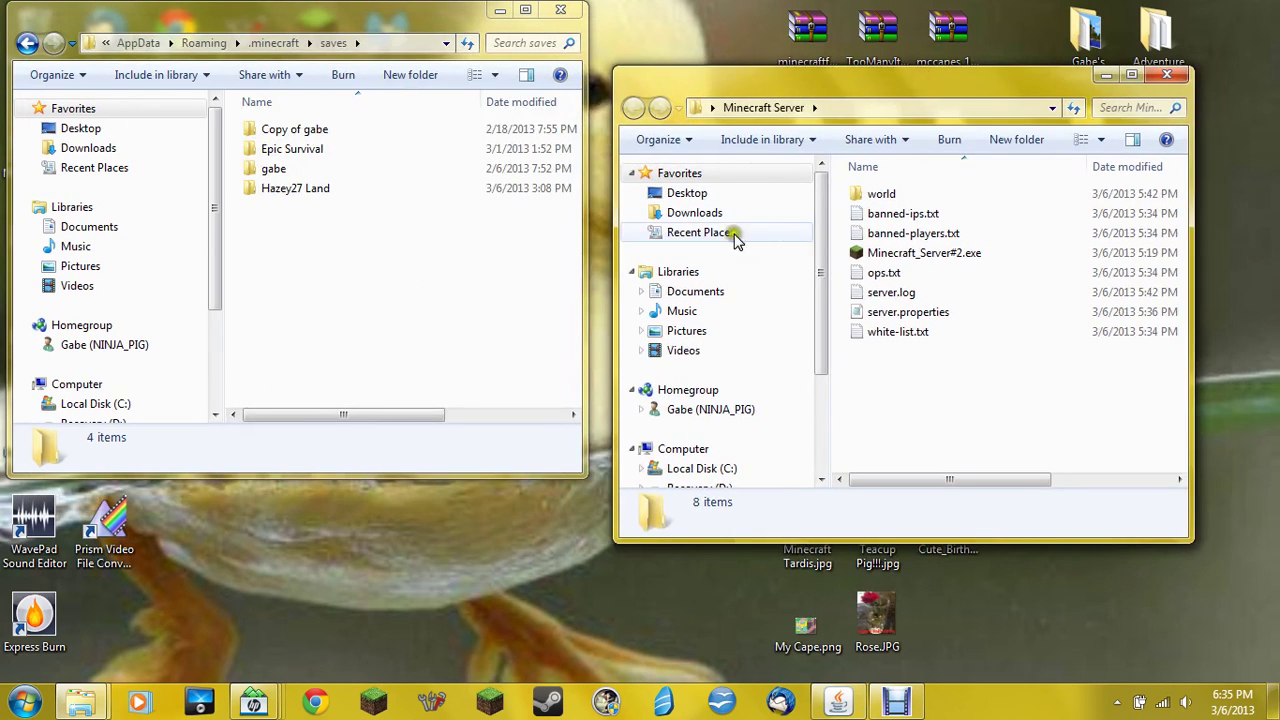
- Copy the Hazey27 Land world folder from saves into the Minecraft Server folder and close the saves window
right_click(887, 193)
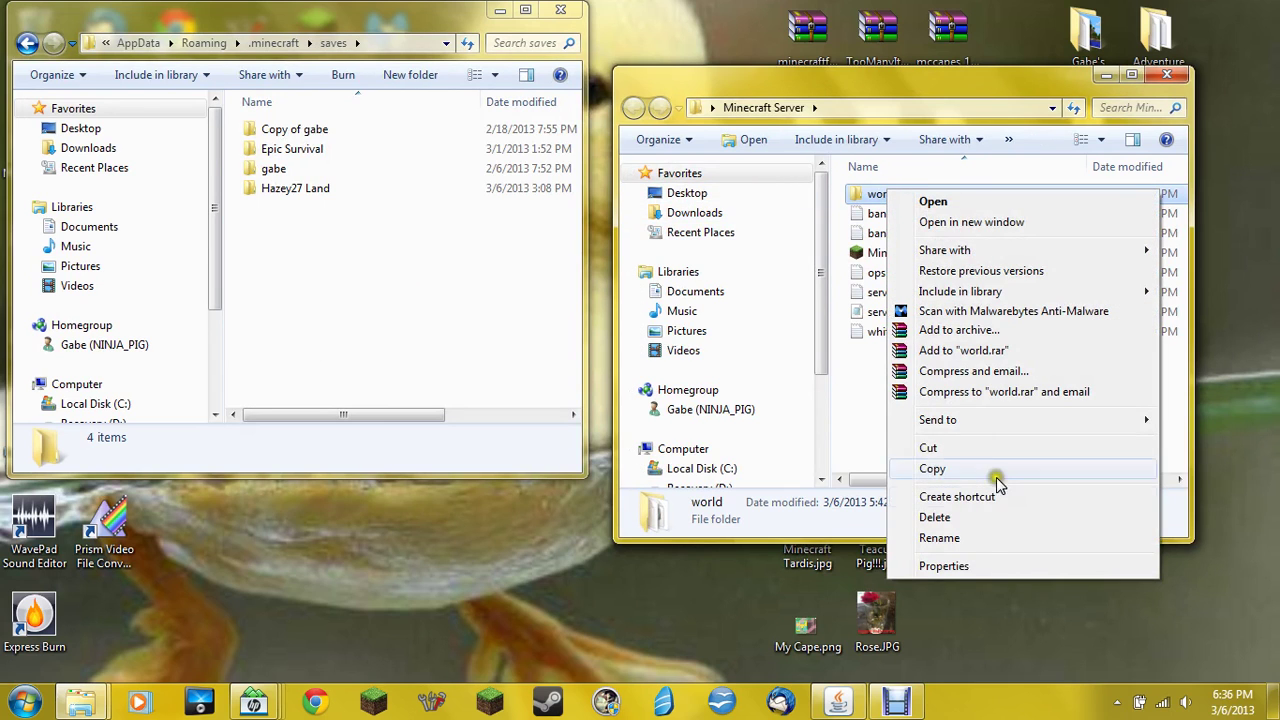
left_click(581, 597)
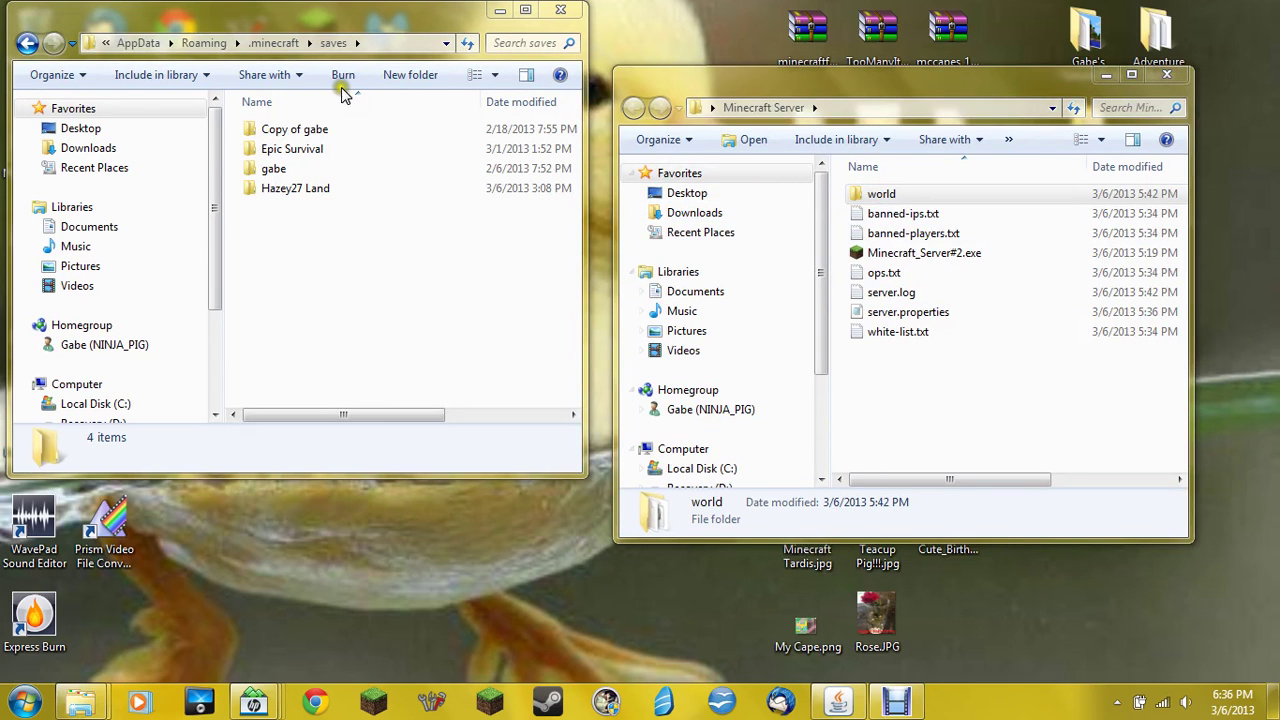
right_click(325, 196)
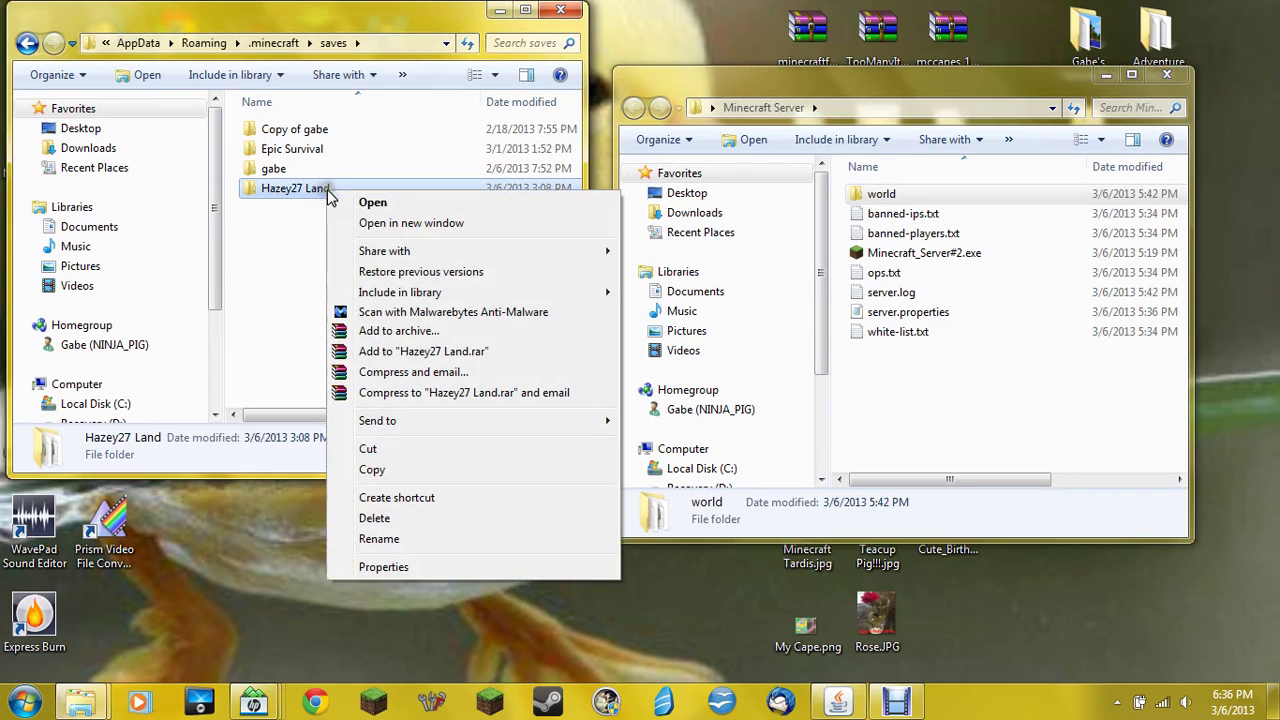
left_click(432, 469)
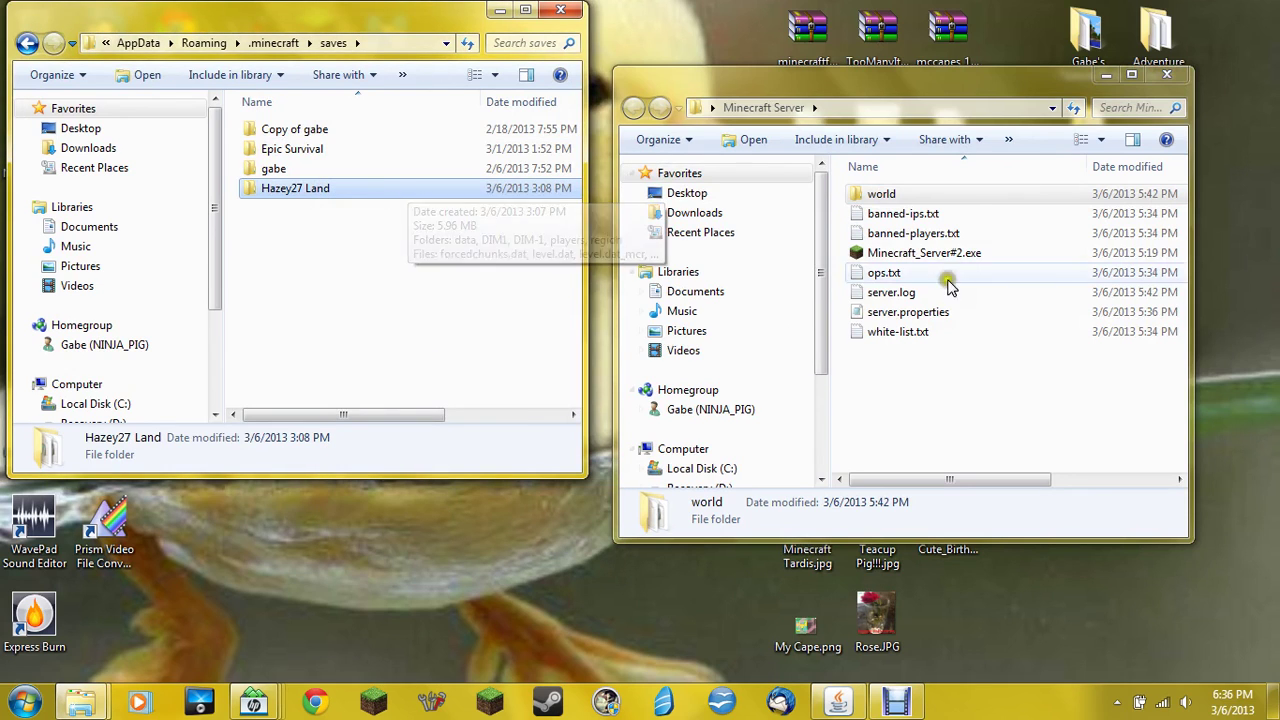
right_click(882, 362)
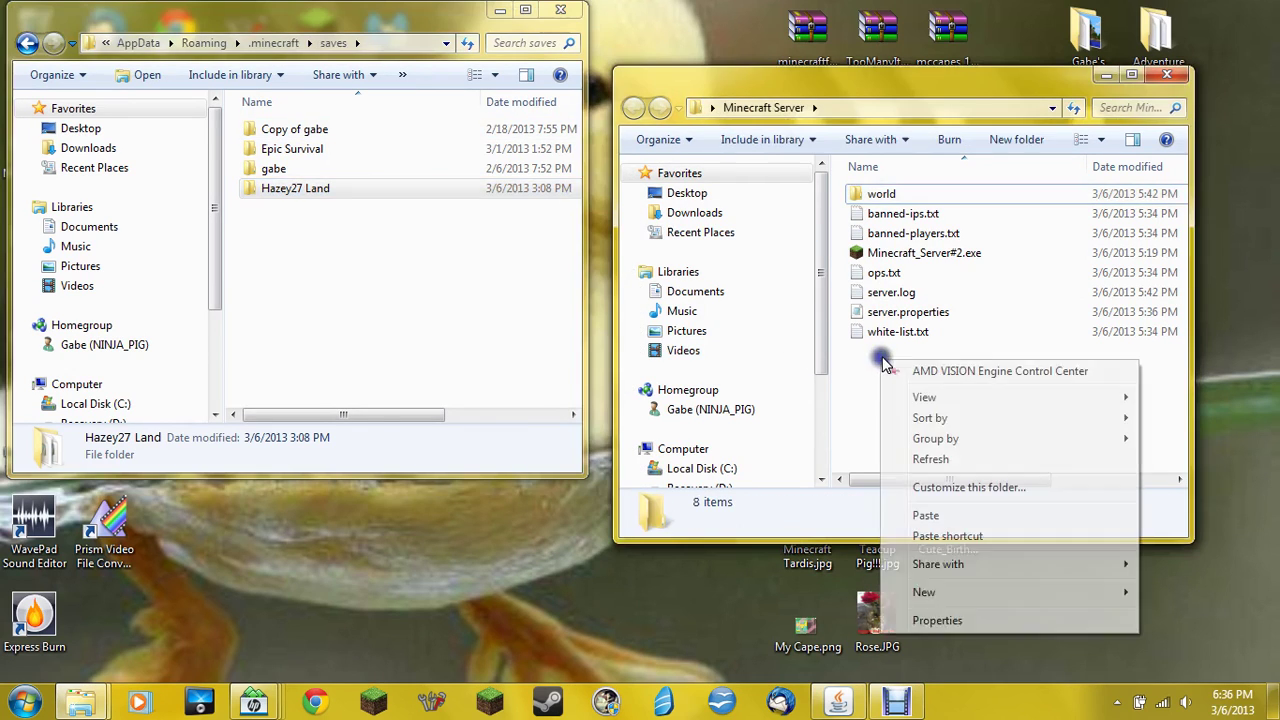
left_click(960, 515)
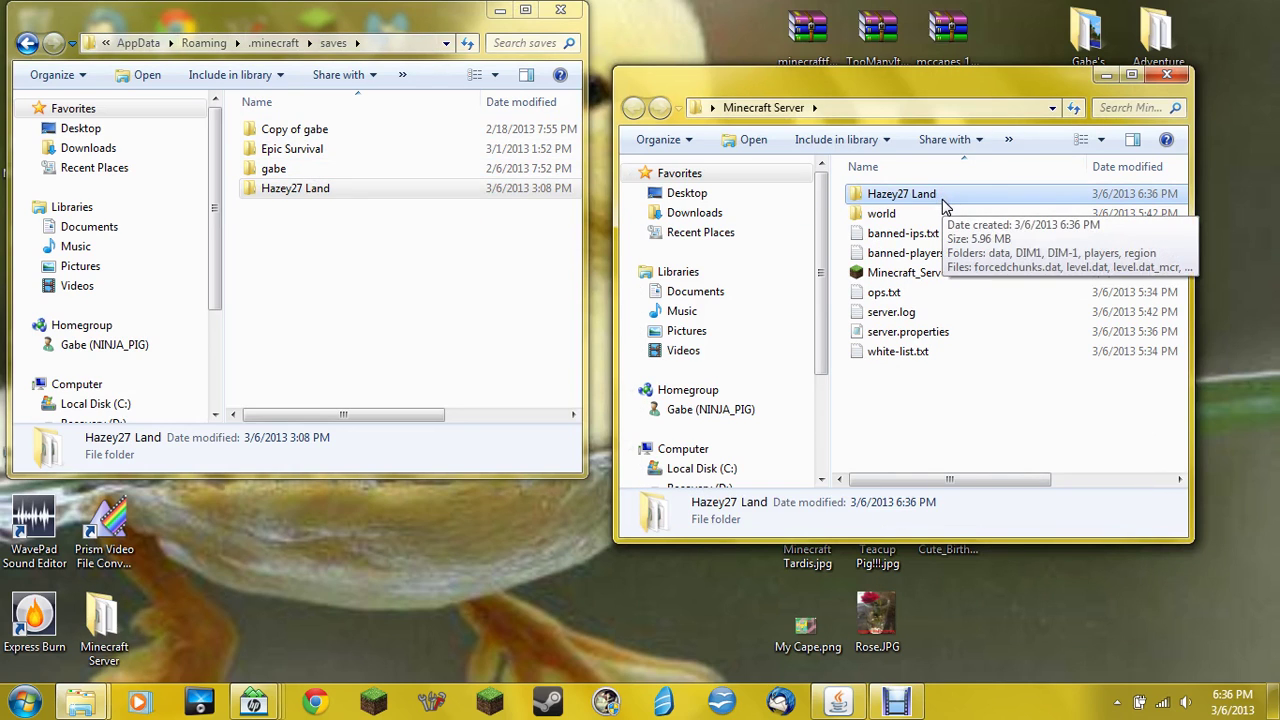
left_click(560, 9)
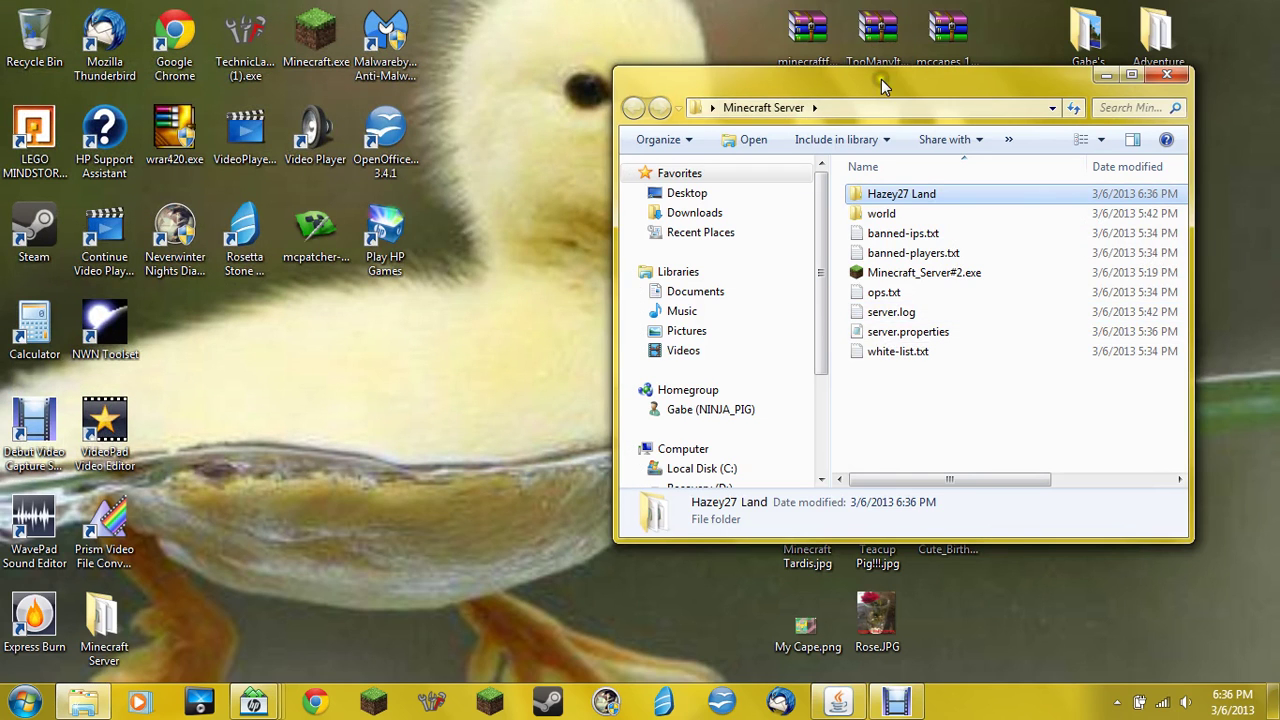
- Set level-name to Hazey27 Land in server.properties, then save and close the file
left_click_drag(881, 79, 563, 78)
double_click(618, 330)
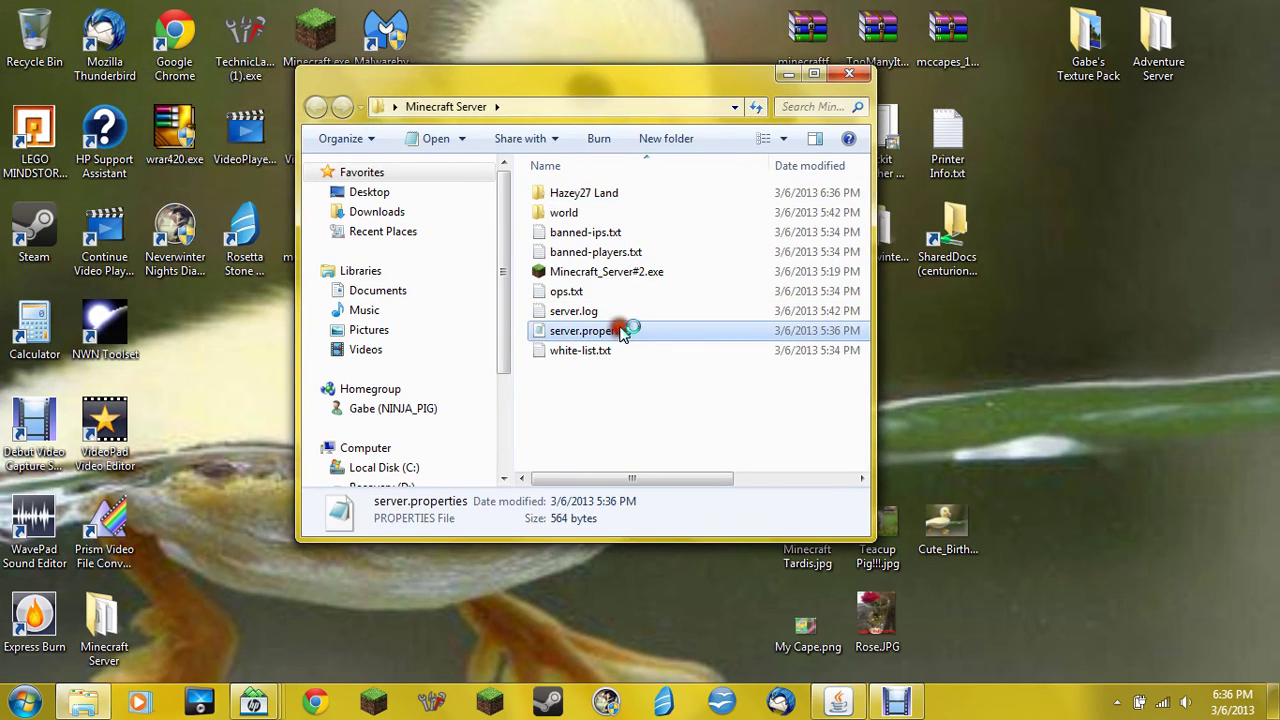
left_click_drag(612, 143, 568, 235)
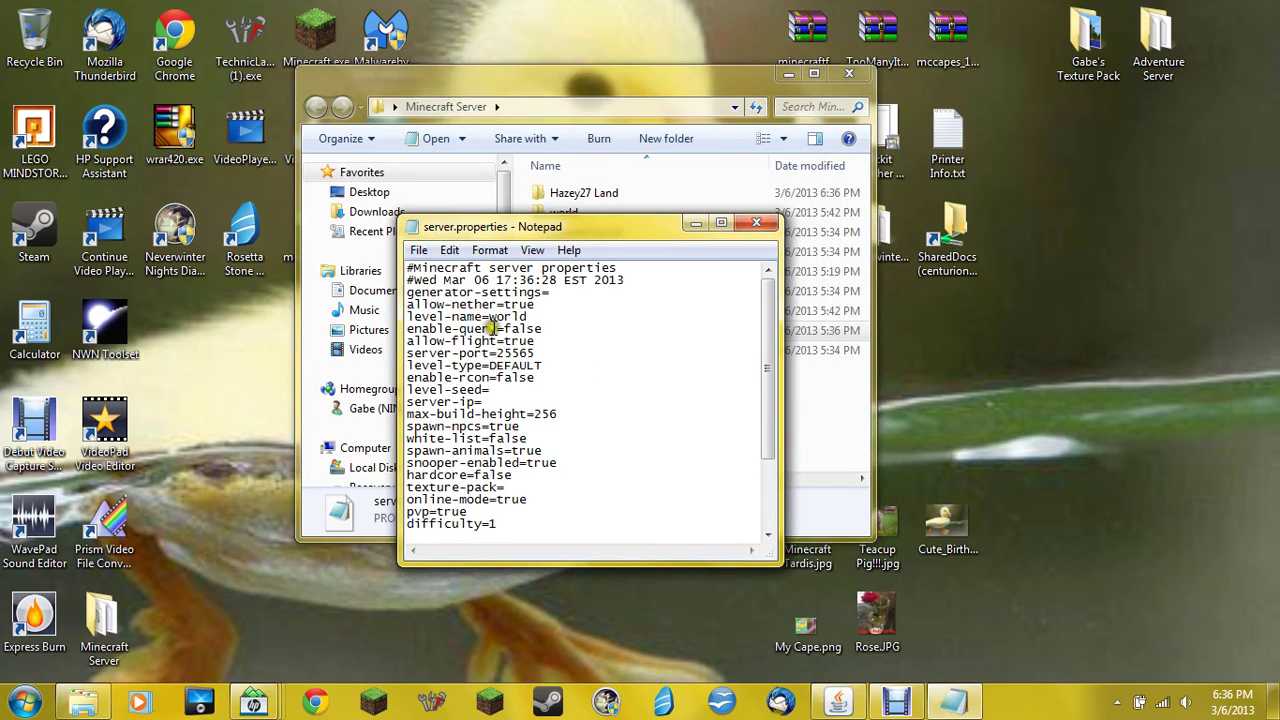
left_click_drag(489, 316, 560, 323)
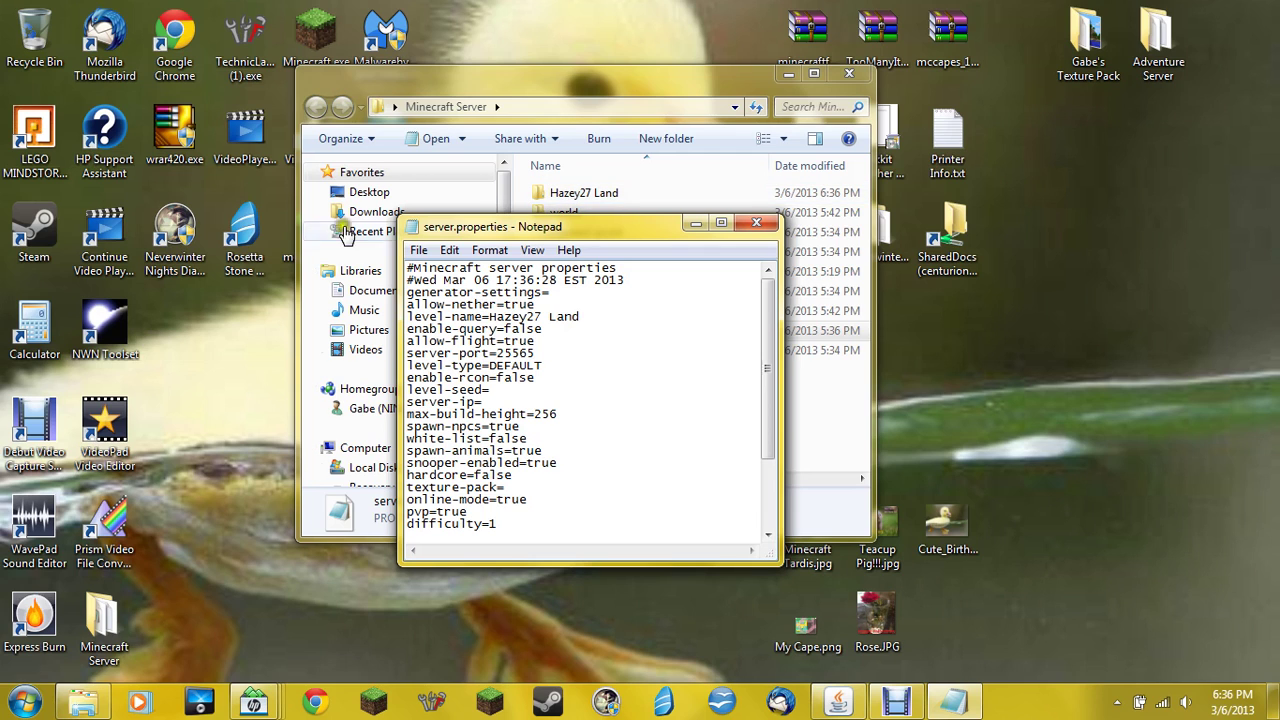
left_click(420, 256)
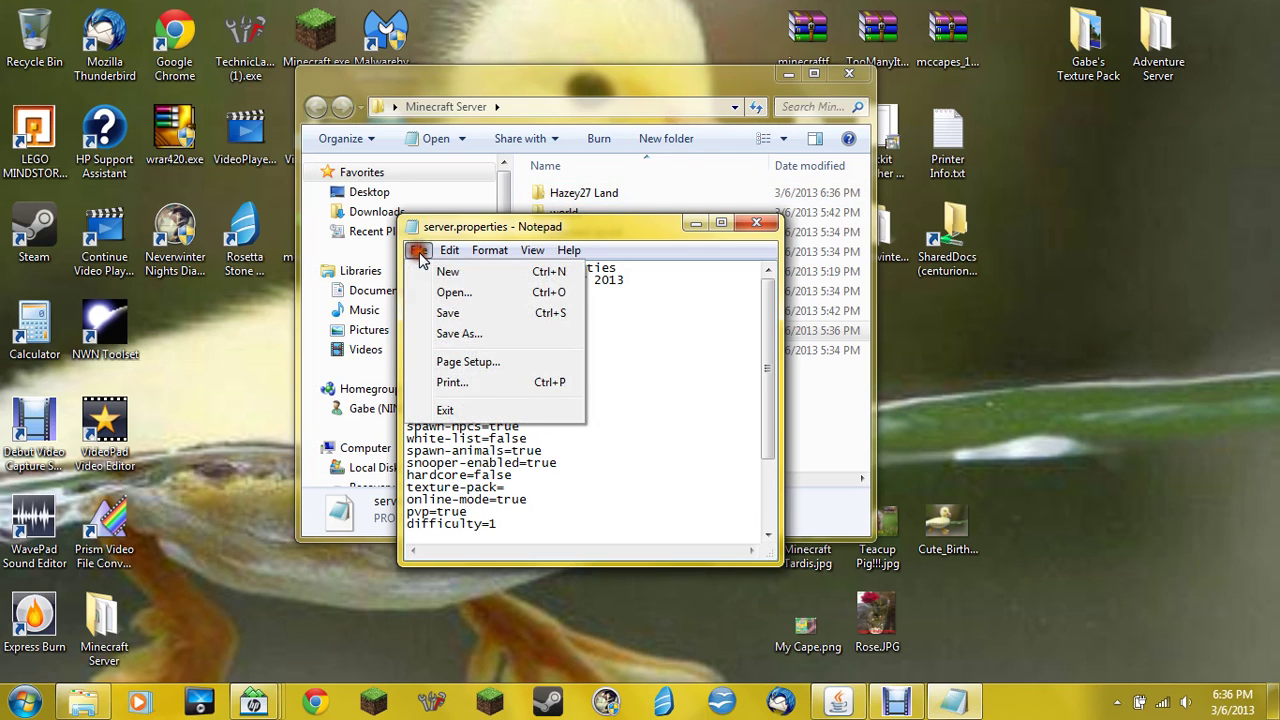
left_click(482, 310)
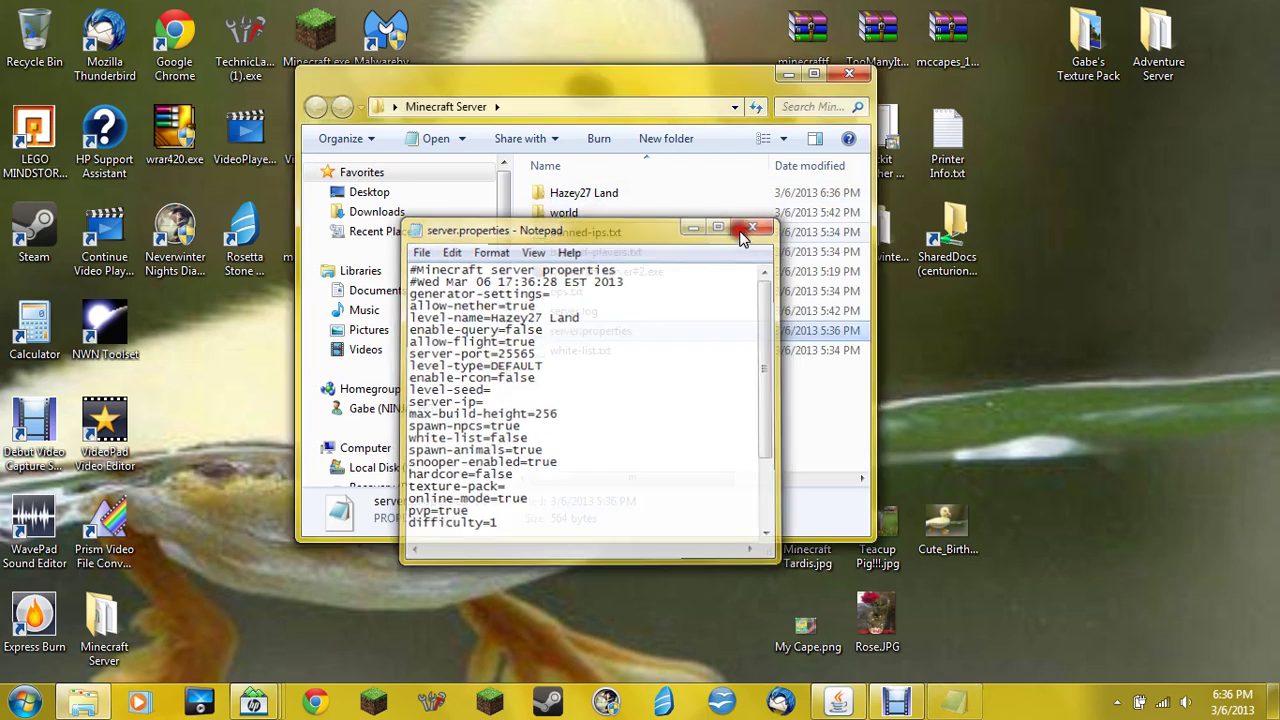
left_click(757, 222)
- Try to launch the server with Minecraft_Server#2.exe and close its new window
left_click(621, 275)
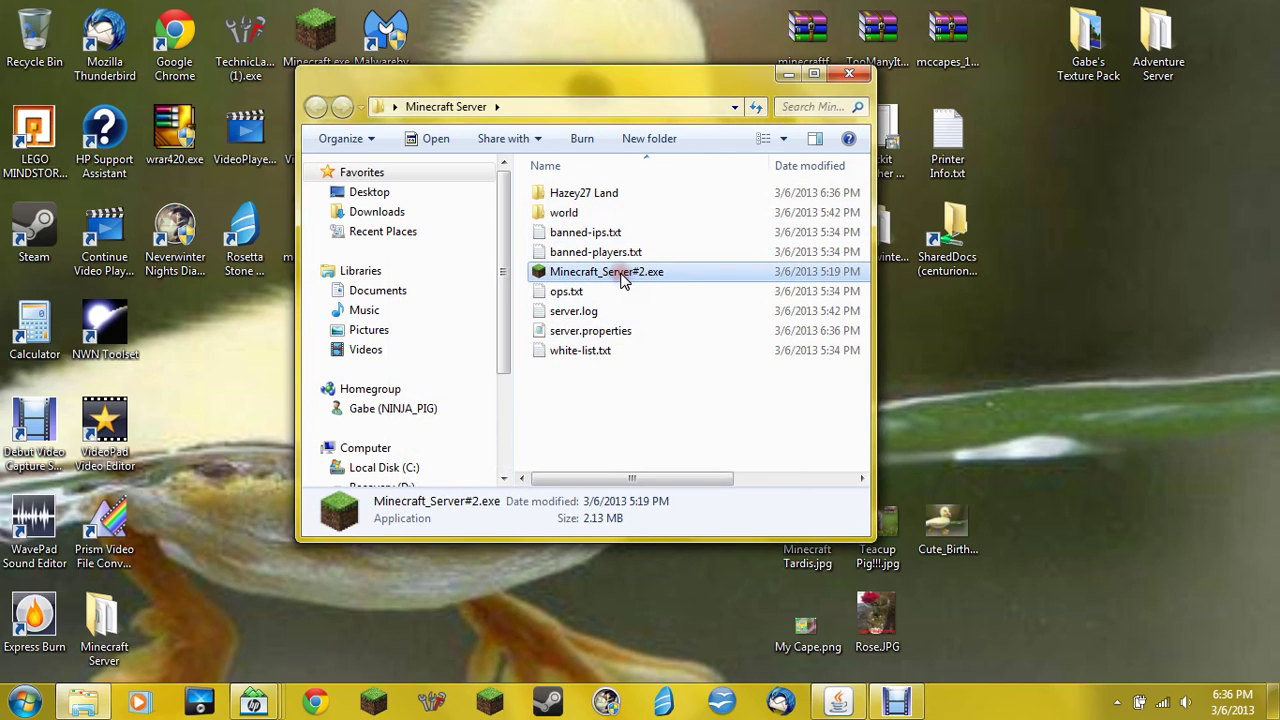
left_click(622, 277)
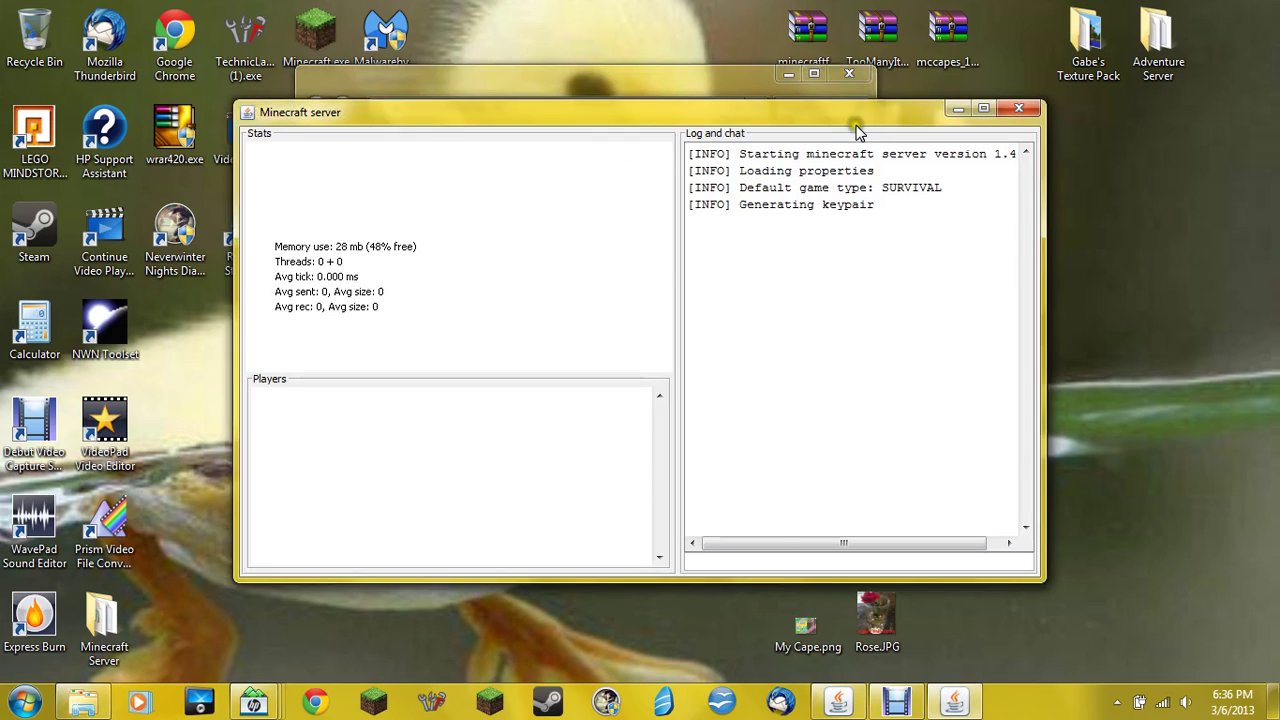
left_click_drag(880, 114, 772, 68)
left_click(927, 68)
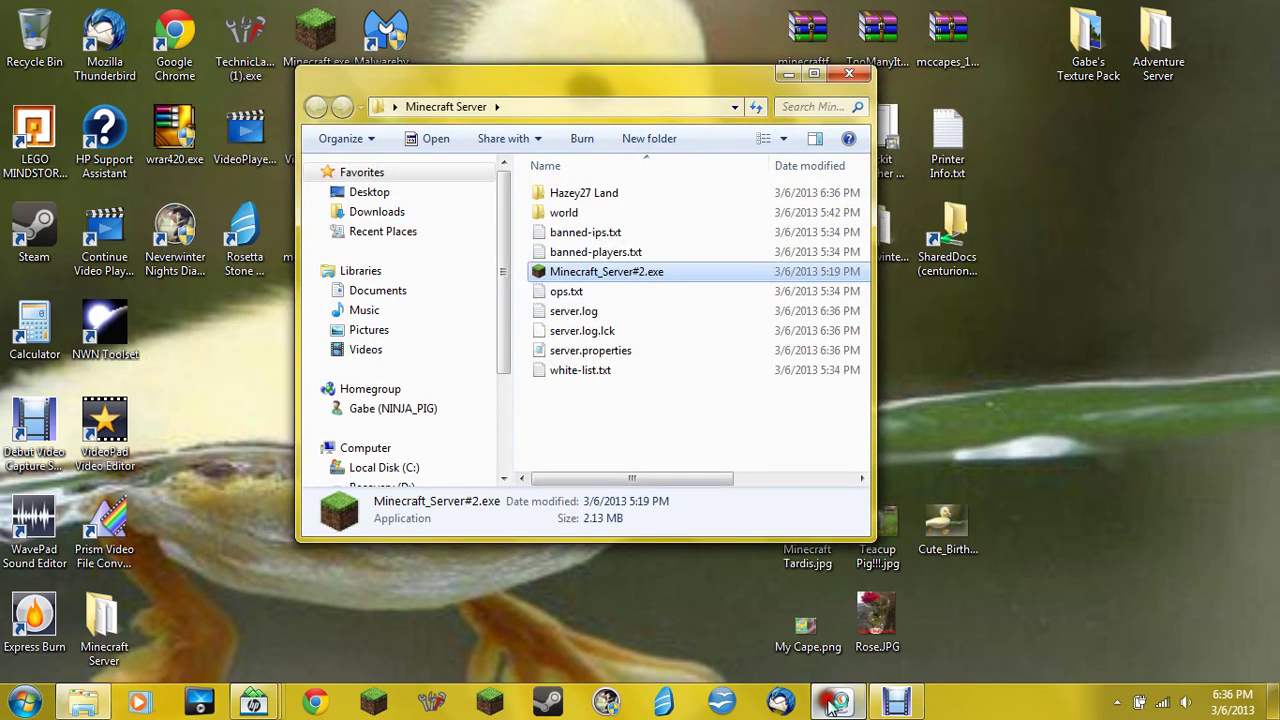
- Shut down the already running Minecraft server with the stop command and relaunch Minecraft_Server#2.exe
left_click(834, 700)
left_click(778, 552)
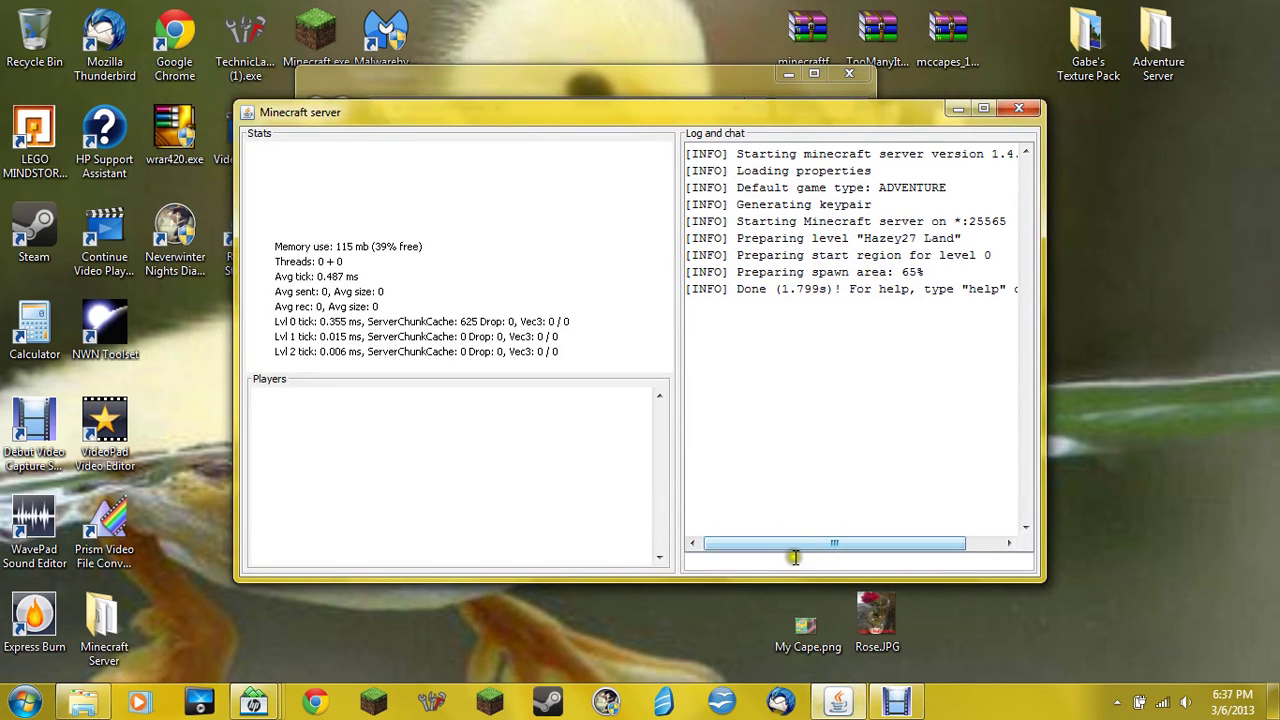
left_click(800, 558)
type("a")
type("top")
key("Return")
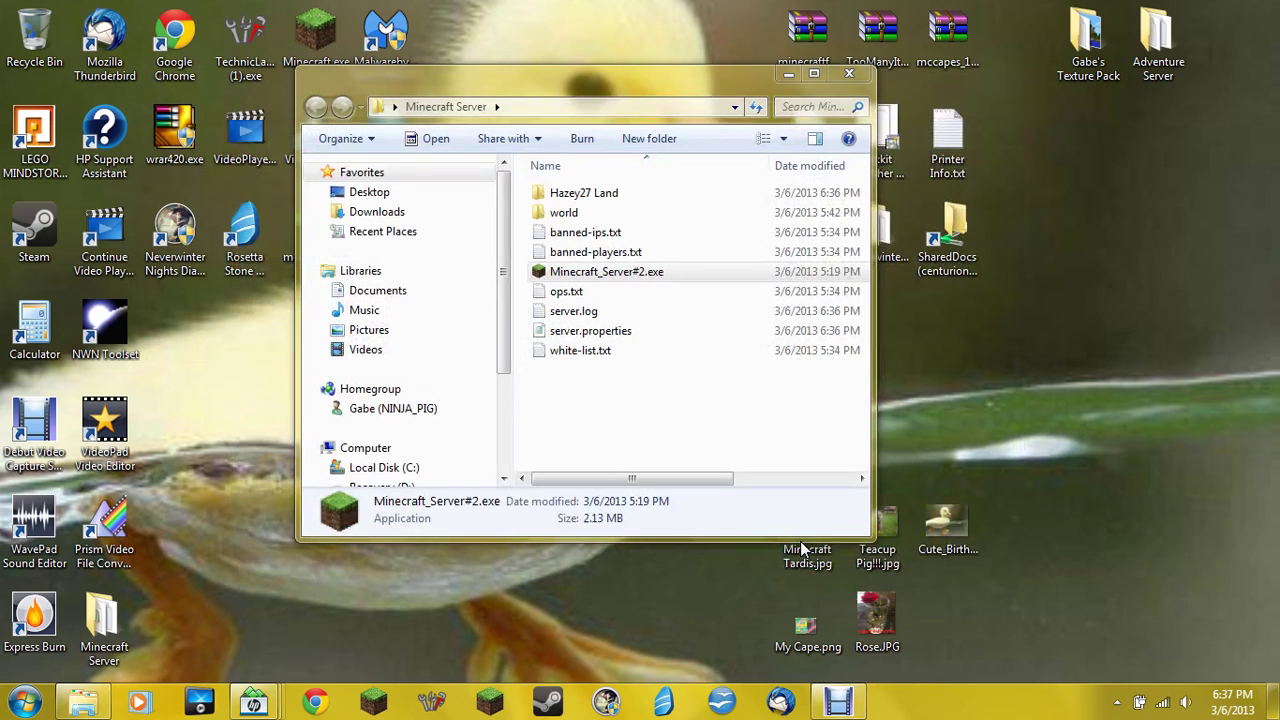
double_click(688, 272)
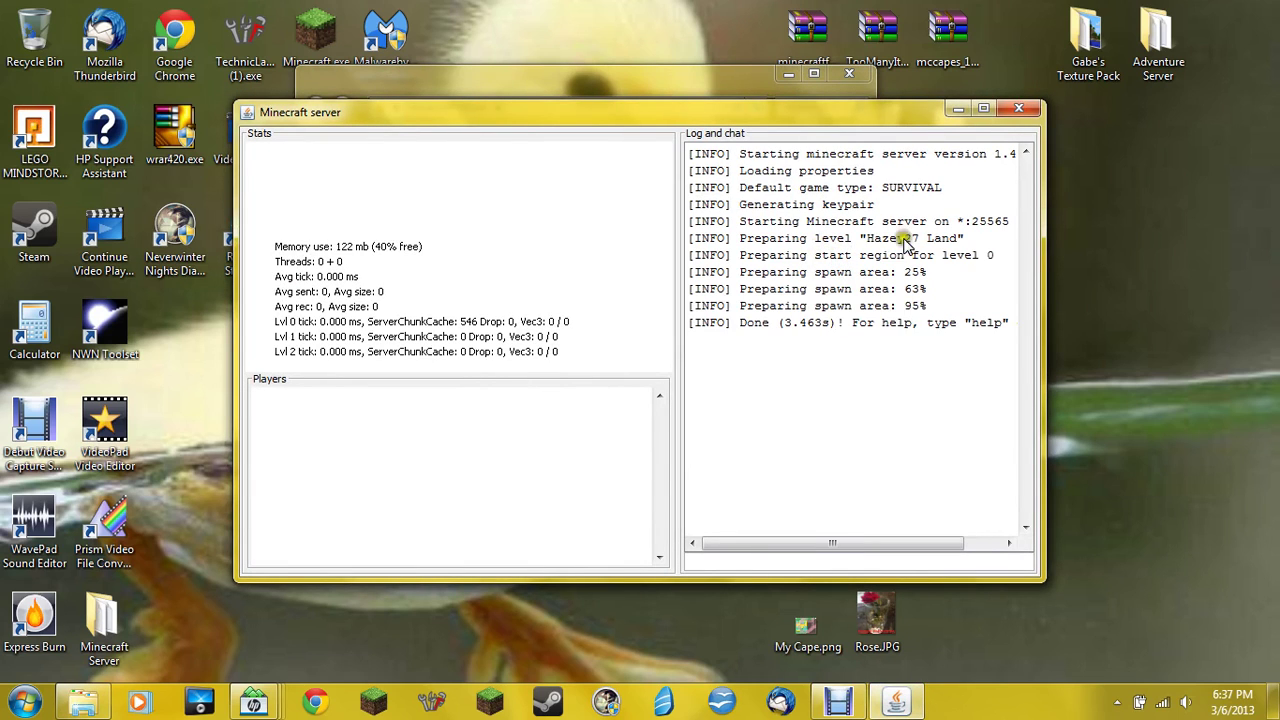
- Start the Minecraft client with the saved login and join Adventure Server in multiplayer
left_click(383, 695)
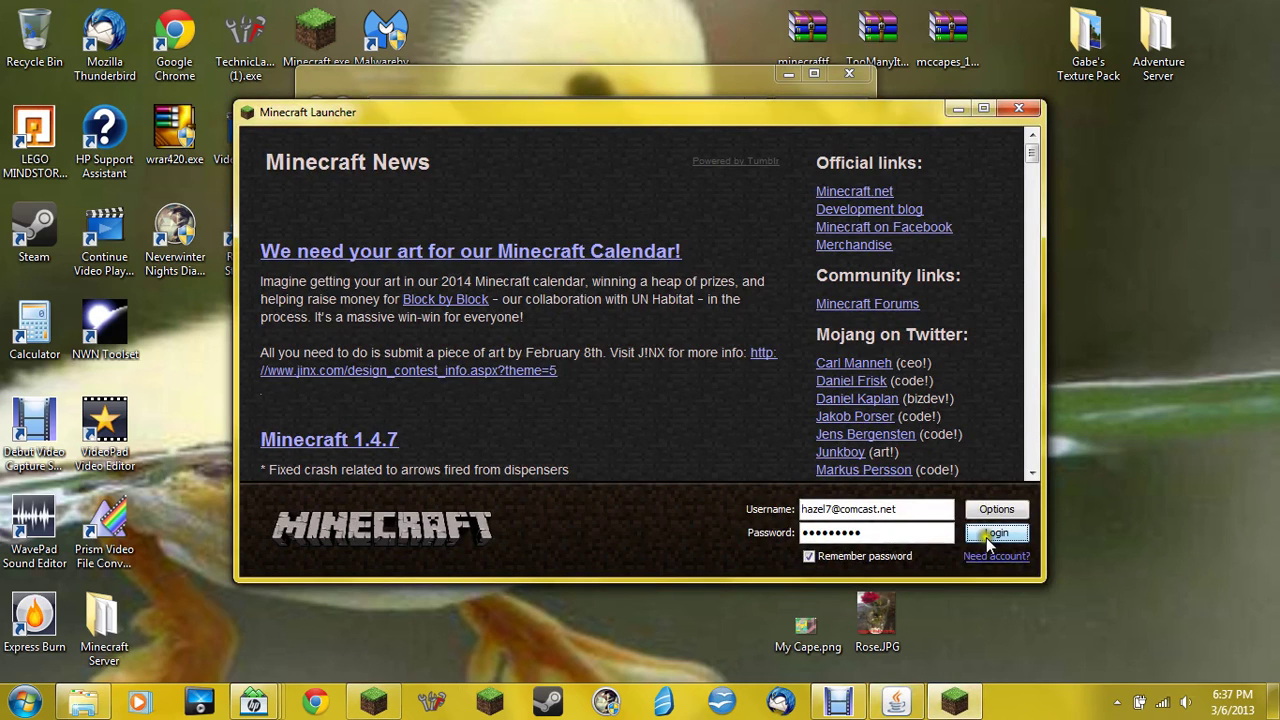
left_click(986, 535)
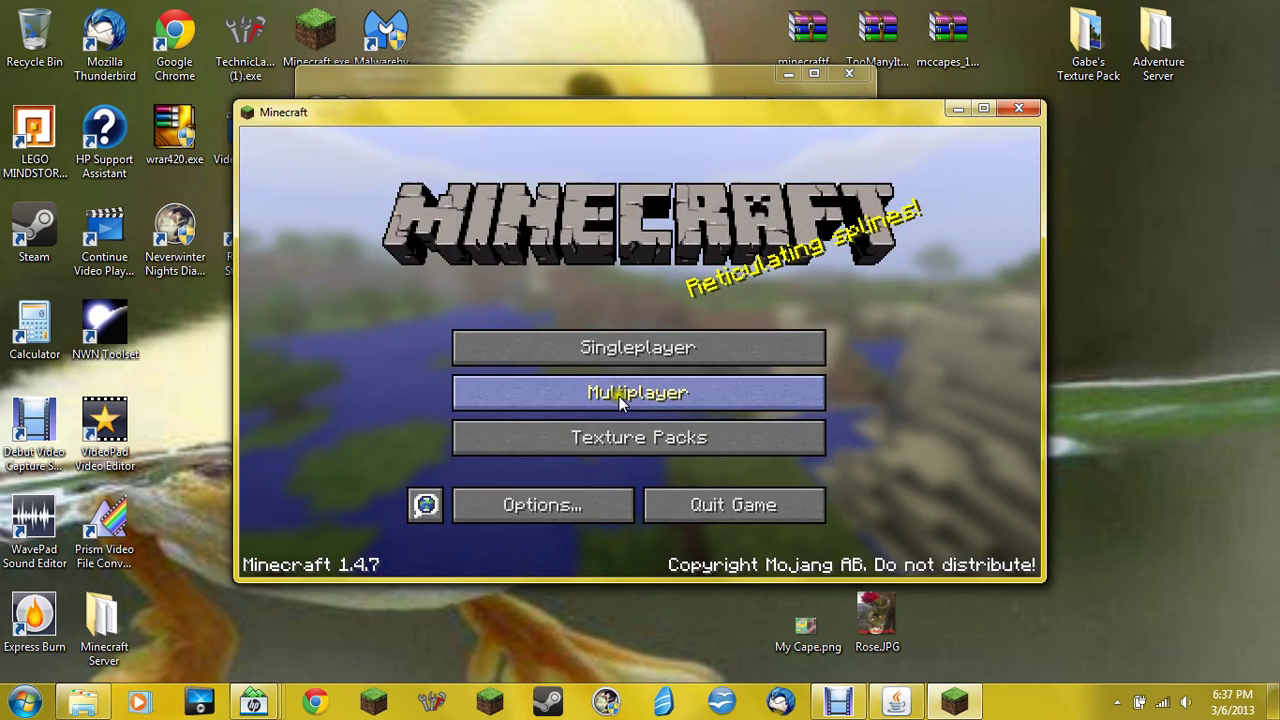
left_click(622, 391)
left_click(595, 378)
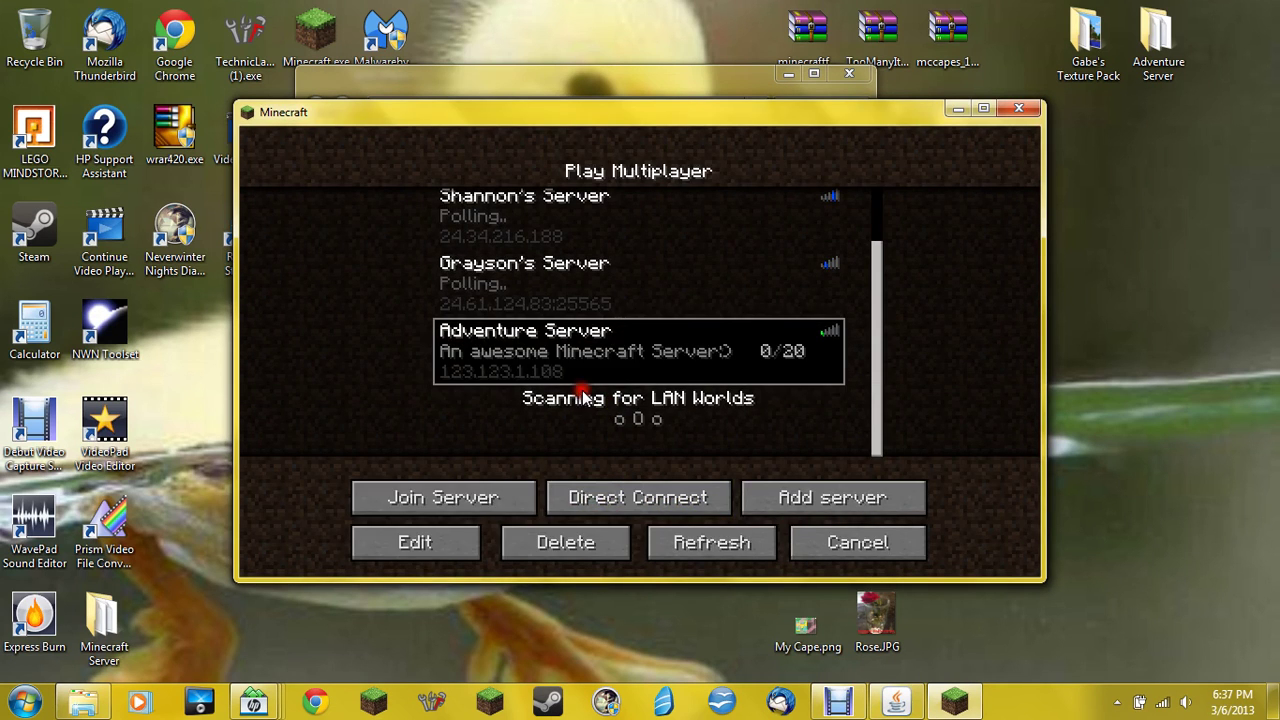
left_click(508, 495)
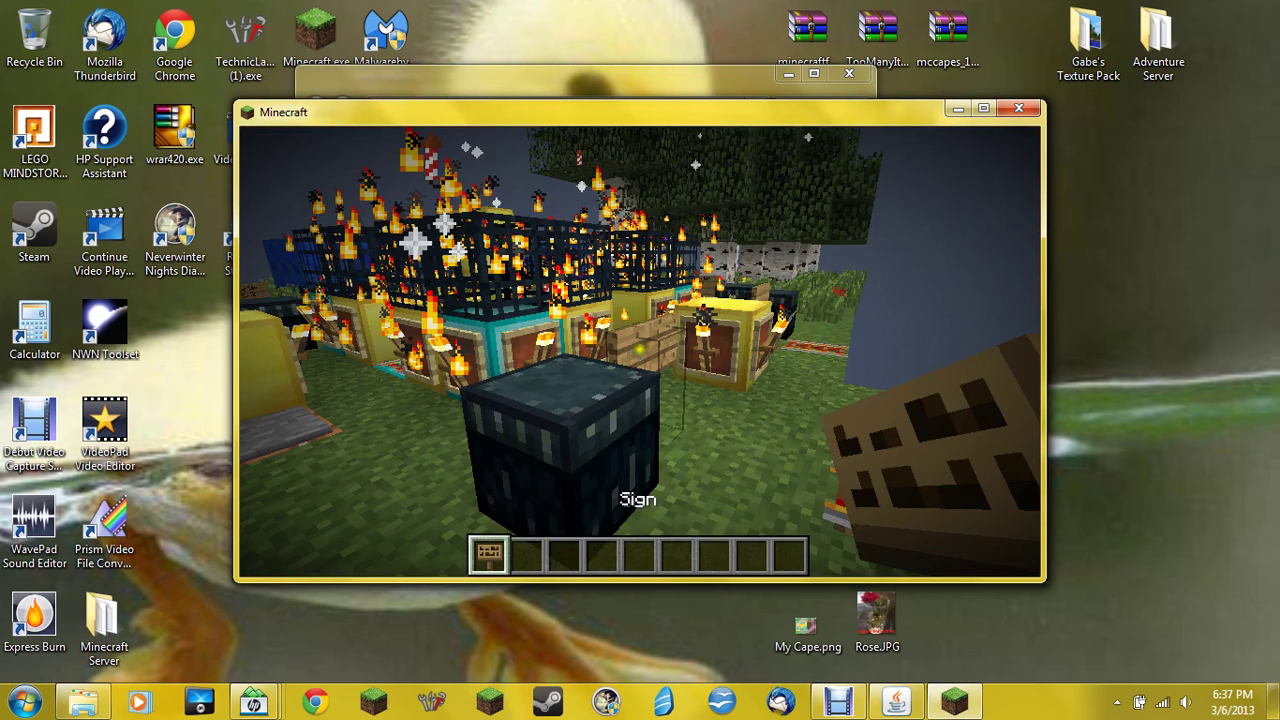
- Try to clear the rain in the game with the /weather cl chat command
mouse_move(640, 352)
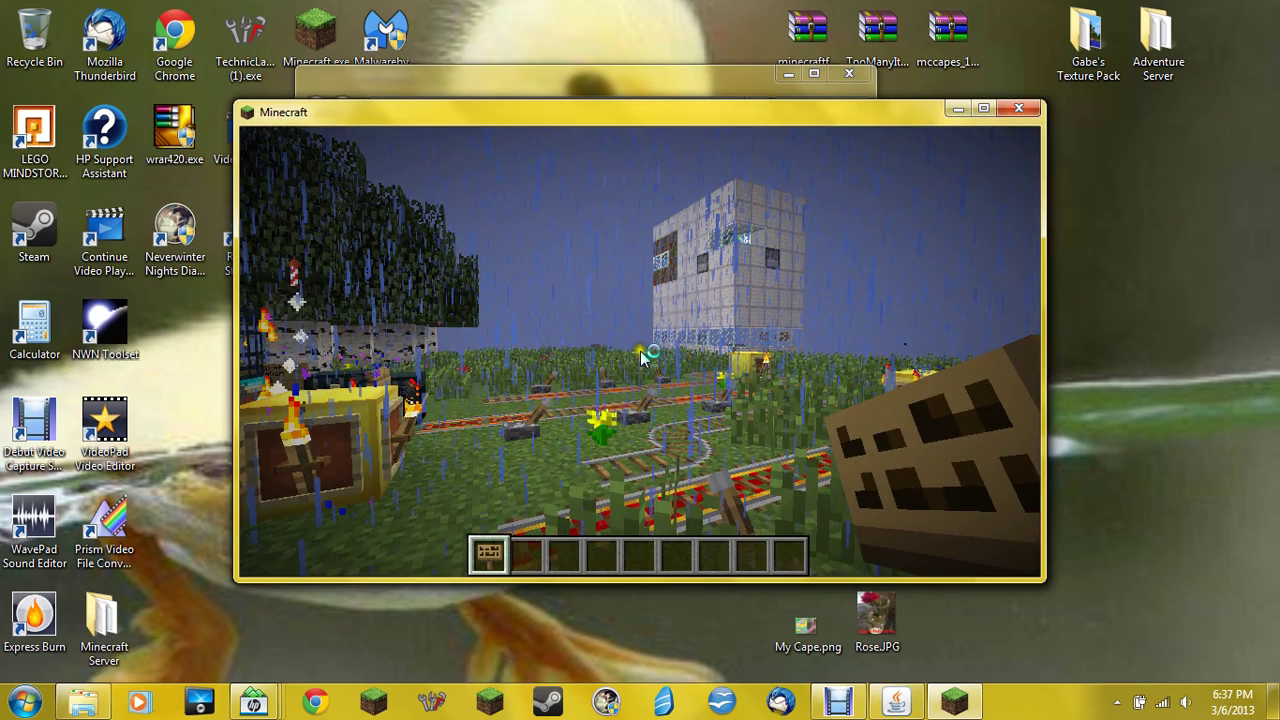
key("slash")
type("weather ")
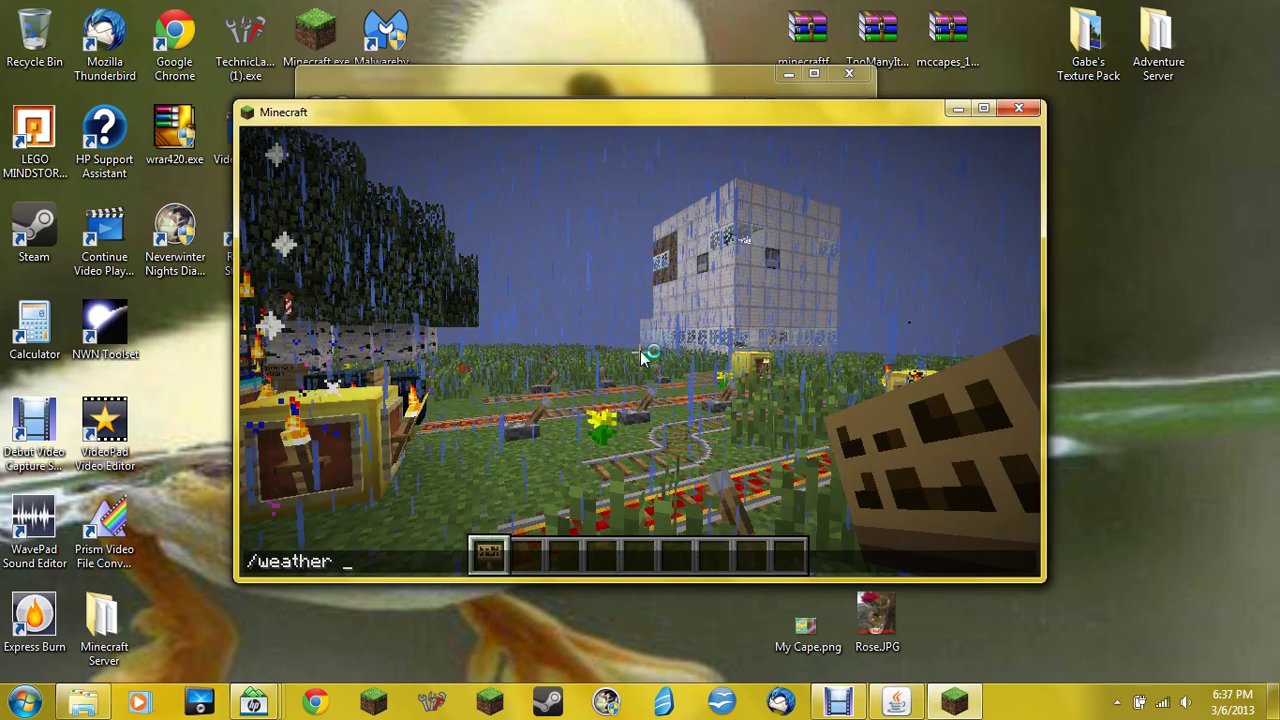
type(" l")
key("BackSpace")
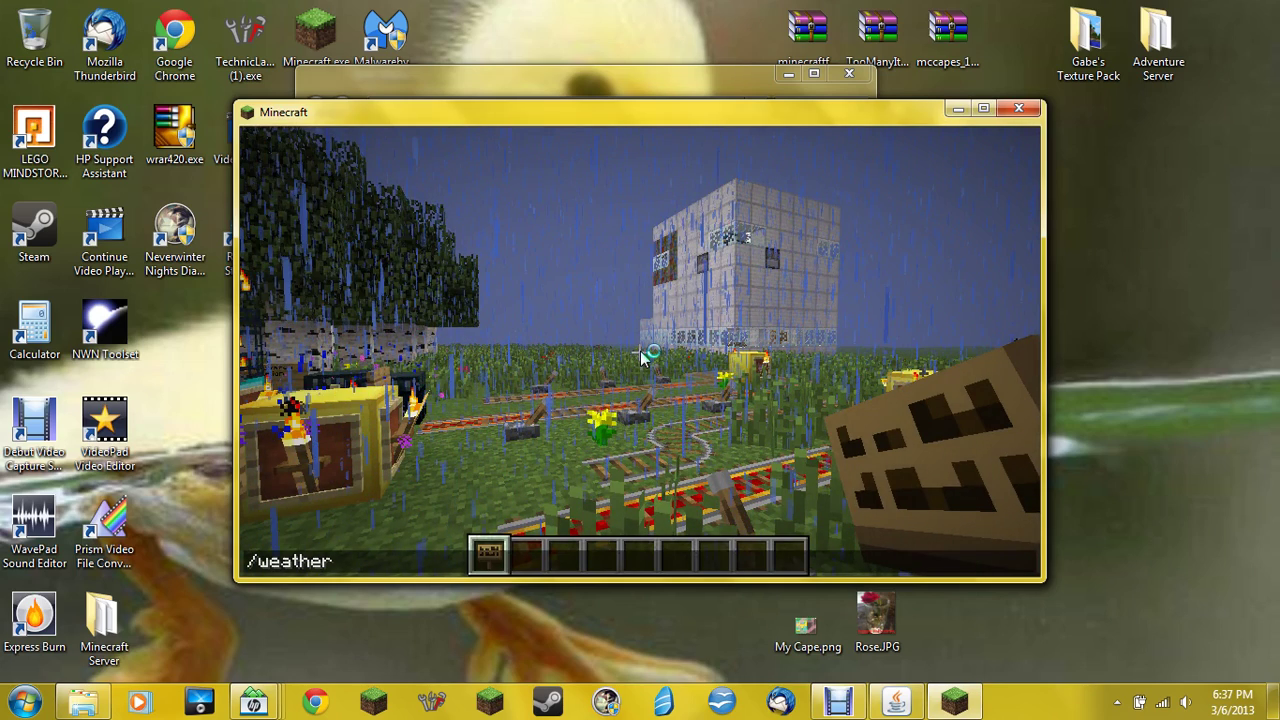
type("cl")
key("Return")
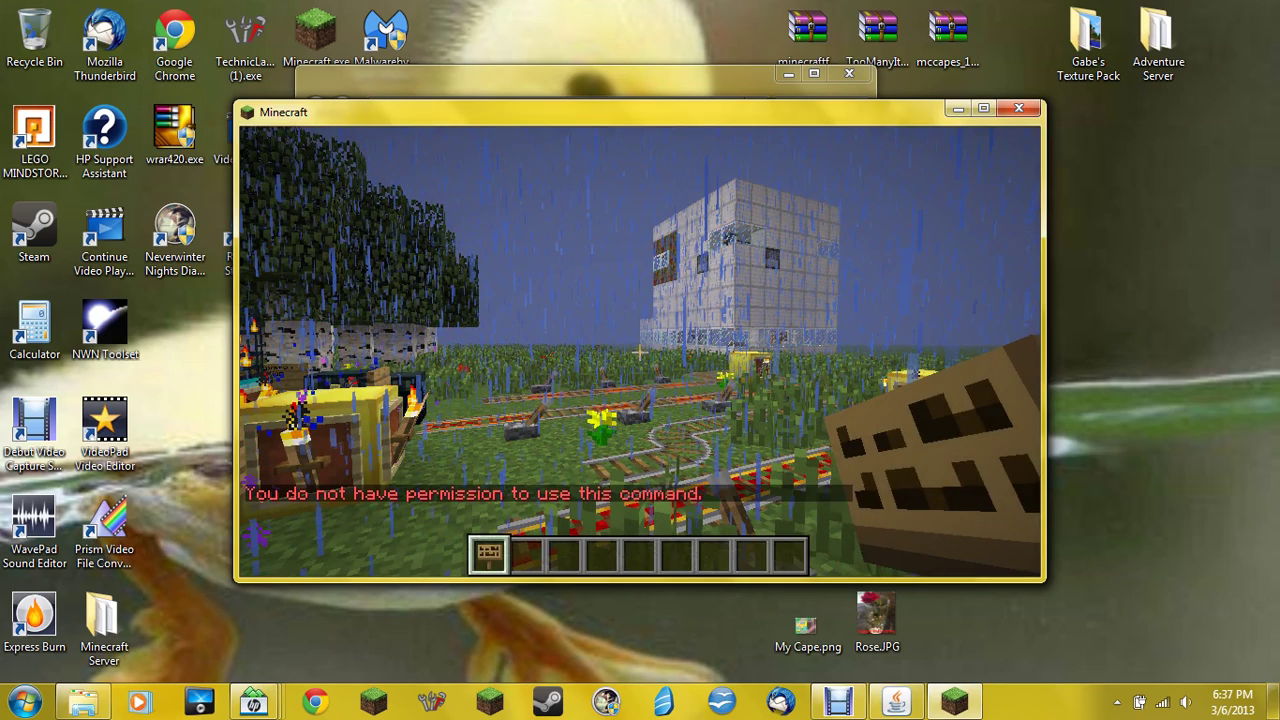
type("/weather cl")
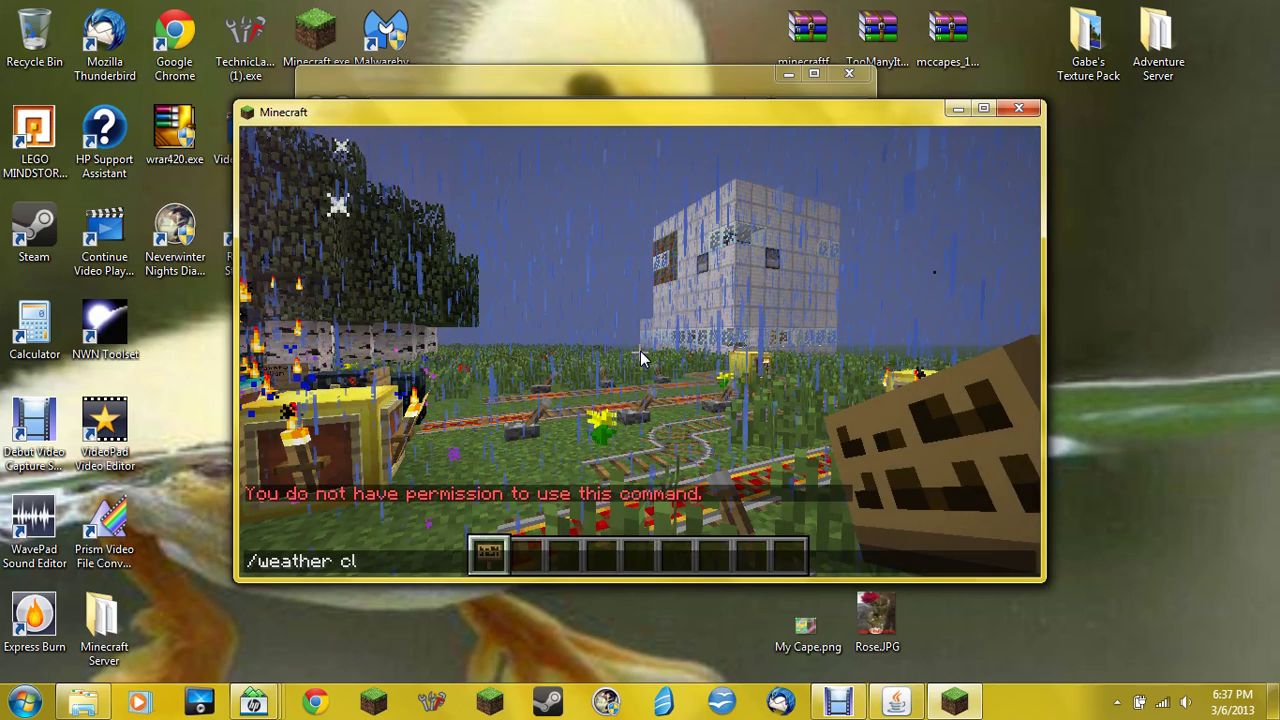
key("Return")
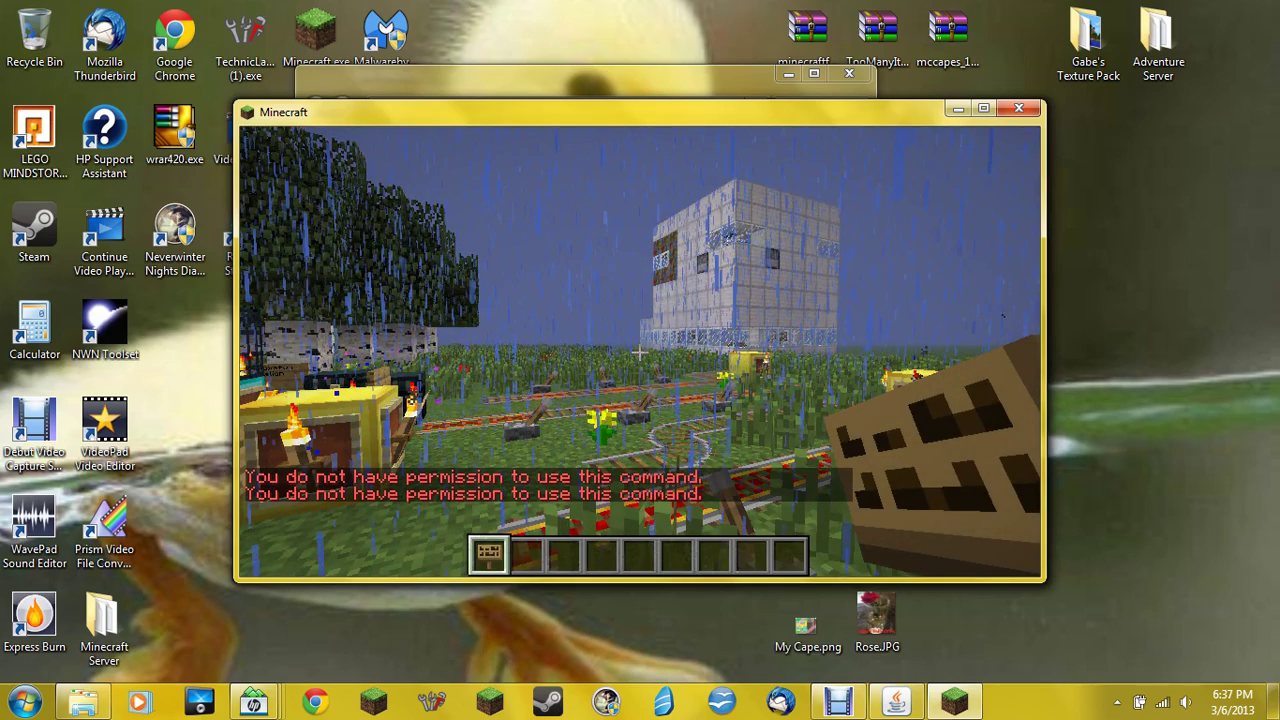
- Disconnect the game client from the multiplayer server
key("w")
key("Escape")
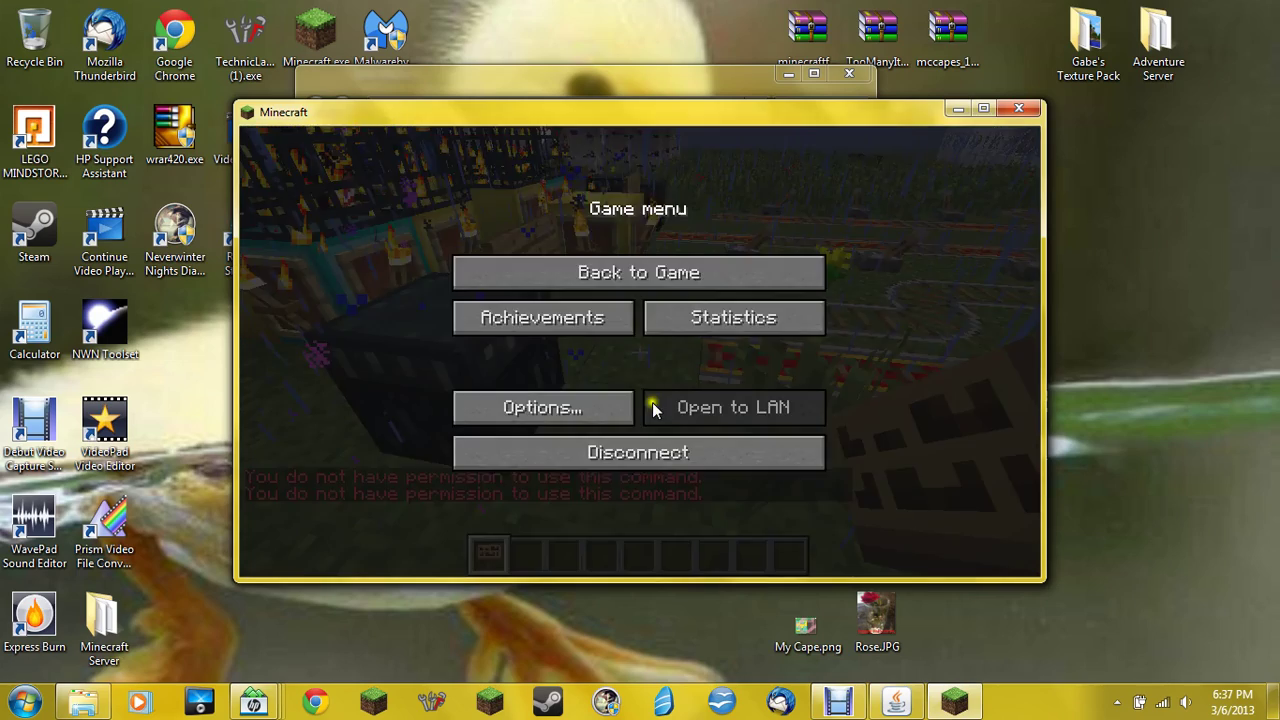
left_click(637, 448)
- Grant the player operator status with the op command in the Minecraft server console
left_click(667, 82)
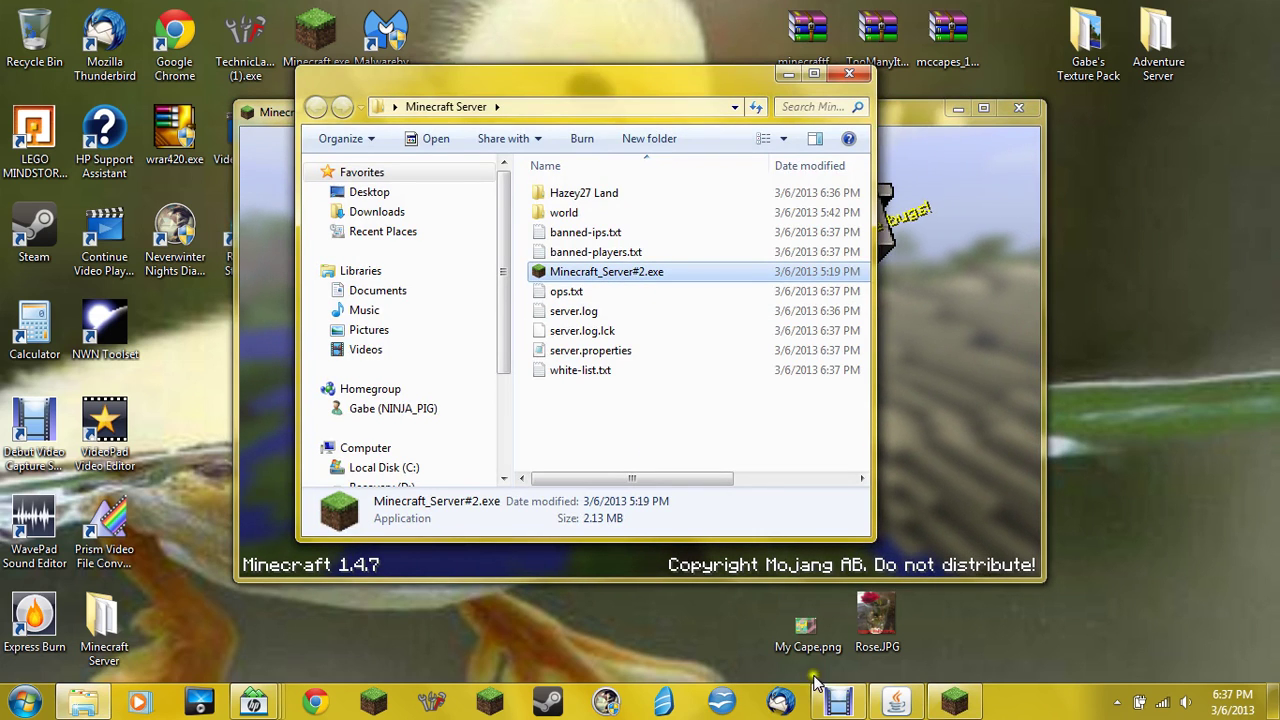
left_click(897, 702)
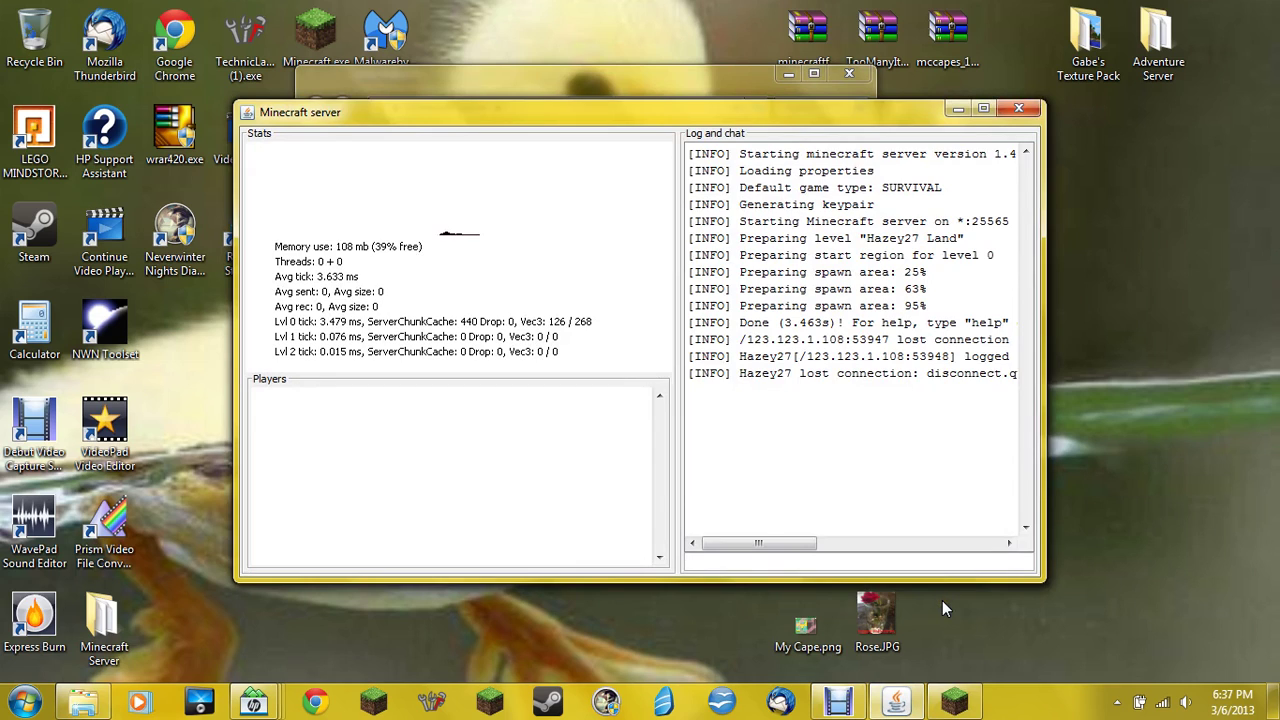
left_click(764, 563)
type("op Hazey27]")
key("Return")
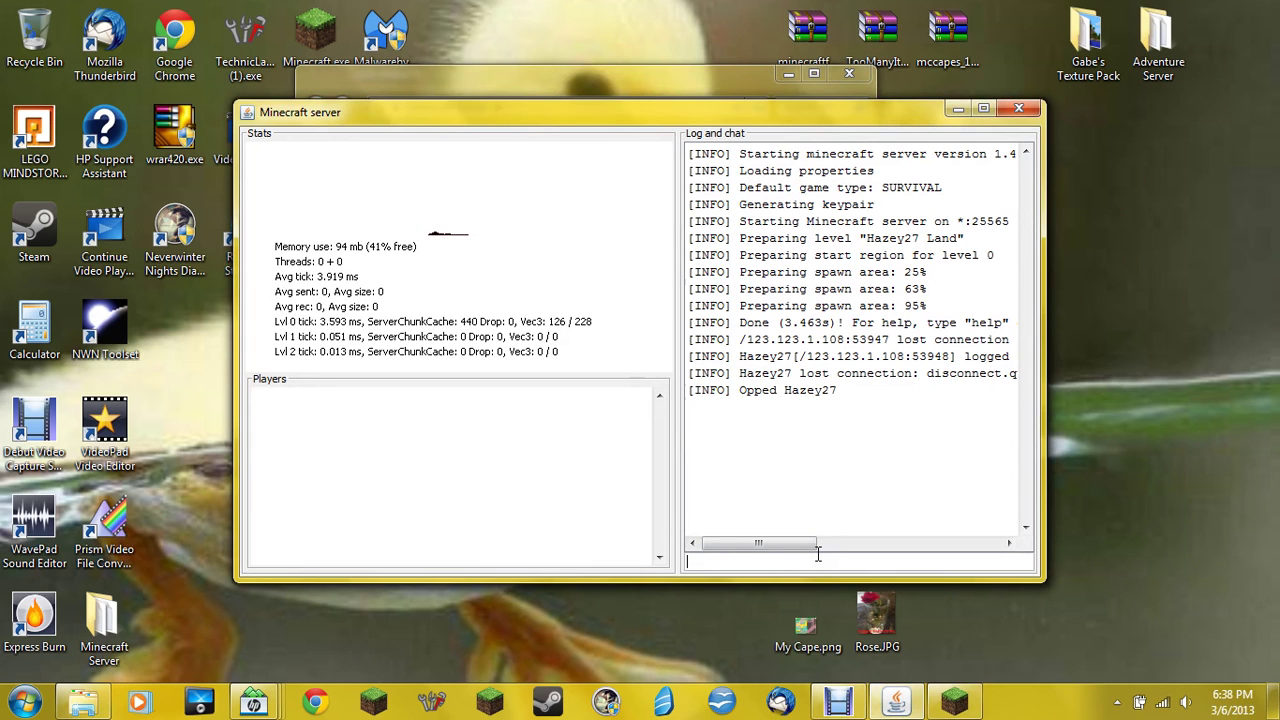
- Put away the server console and Minecraft Server folder windows and rejoin Adventure Server
left_click(957, 108)
left_click(850, 73)
left_click(640, 392)
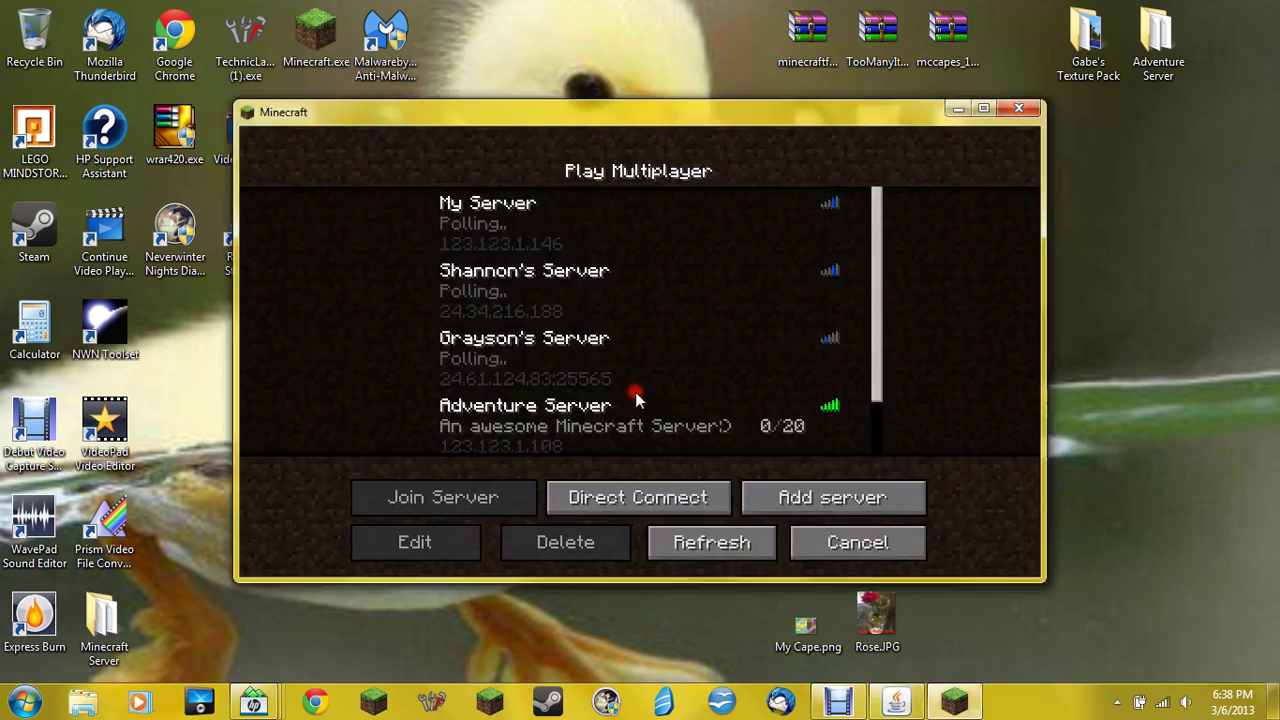
left_click(630, 416)
left_click(494, 505)
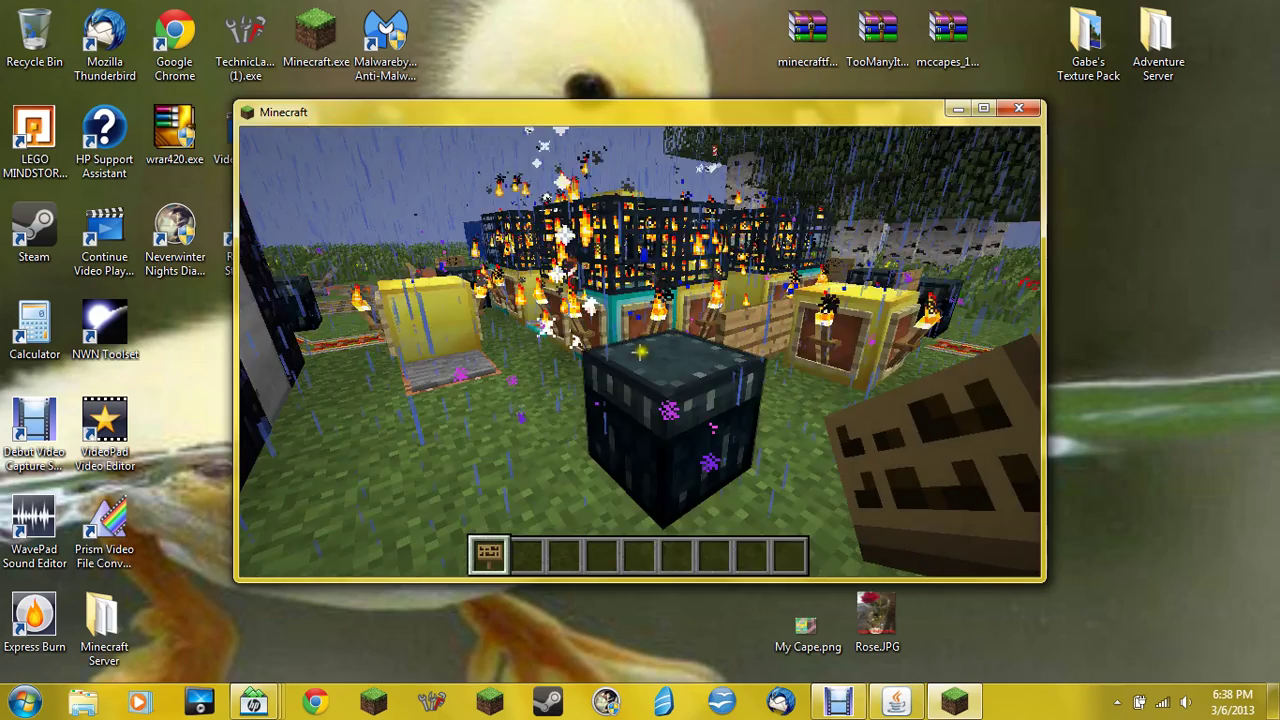
- Fly around the spawn area to examine the spawner cages, blue structure and rail tracks of the copied world
key("w")
key("space")
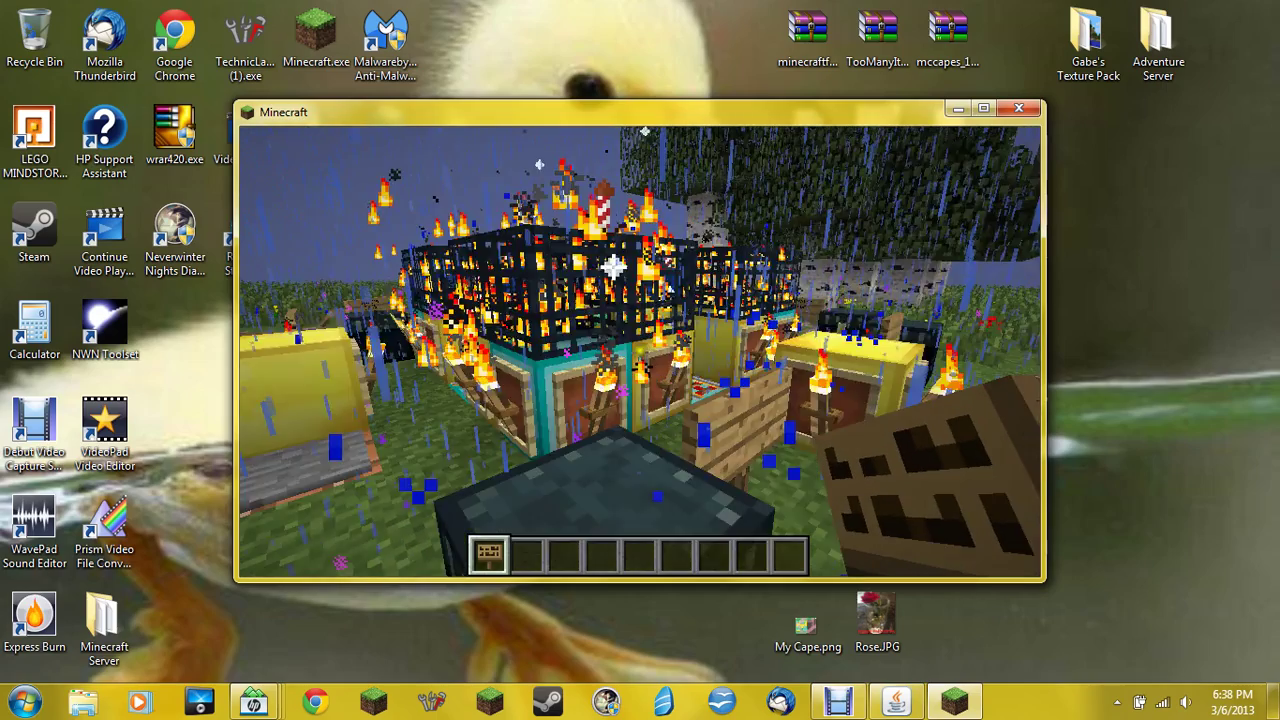
key("s")
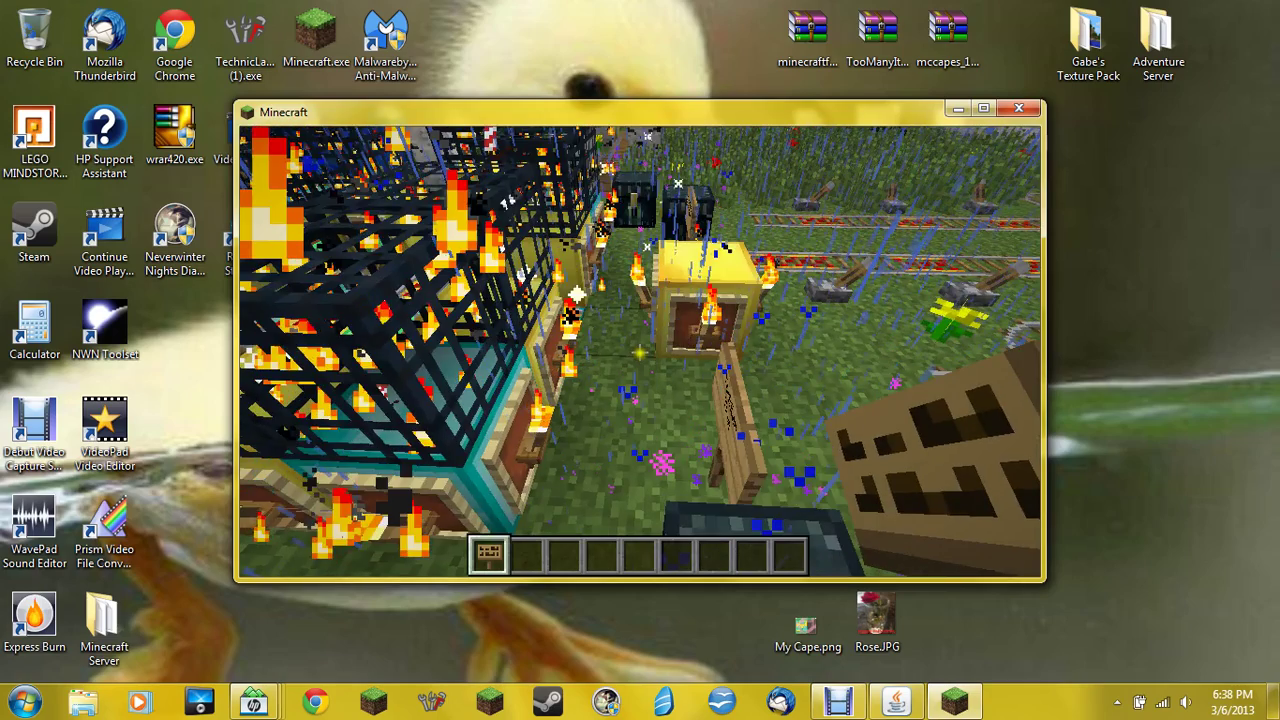
key("space")
key("w")
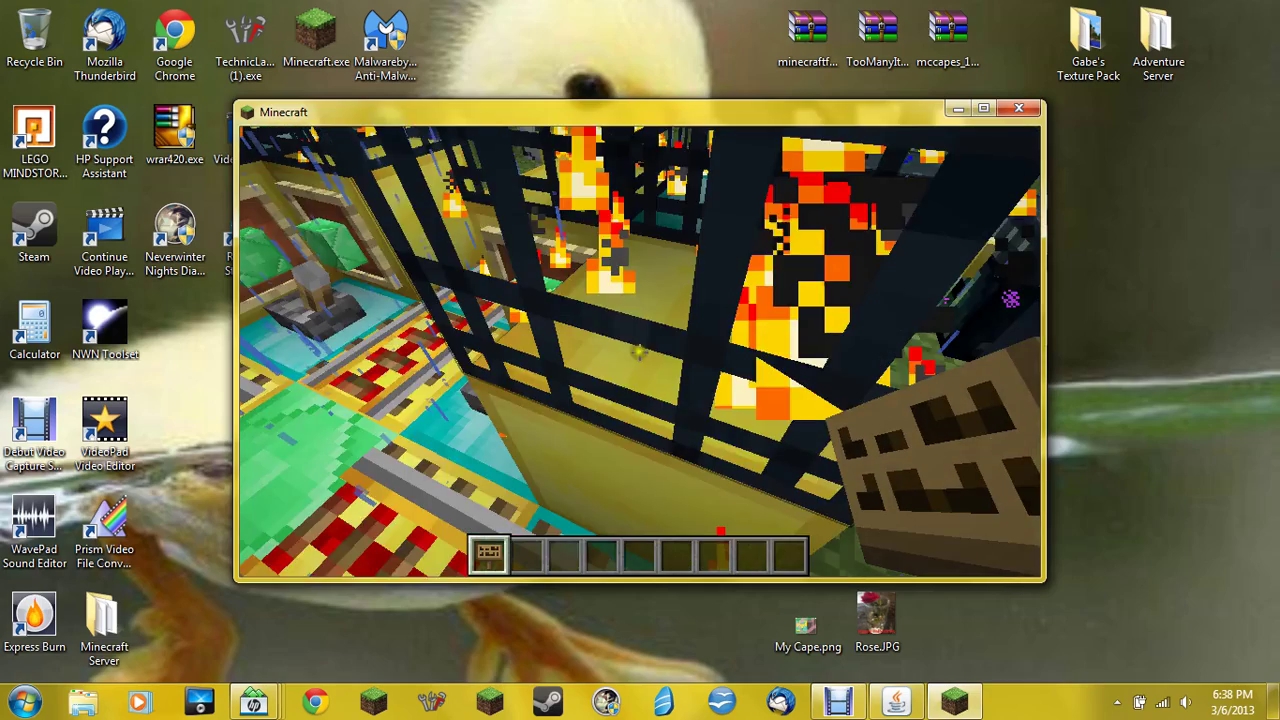
key("space")
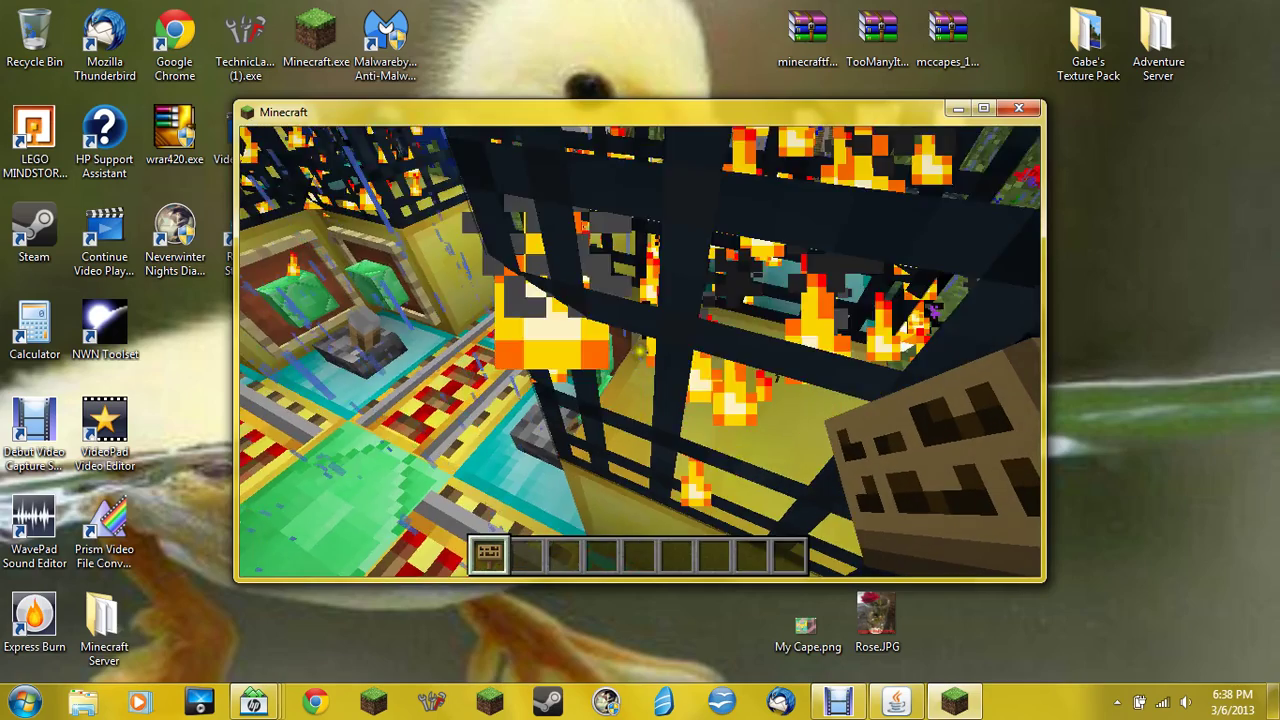
key("space")
key("w")
key("w")
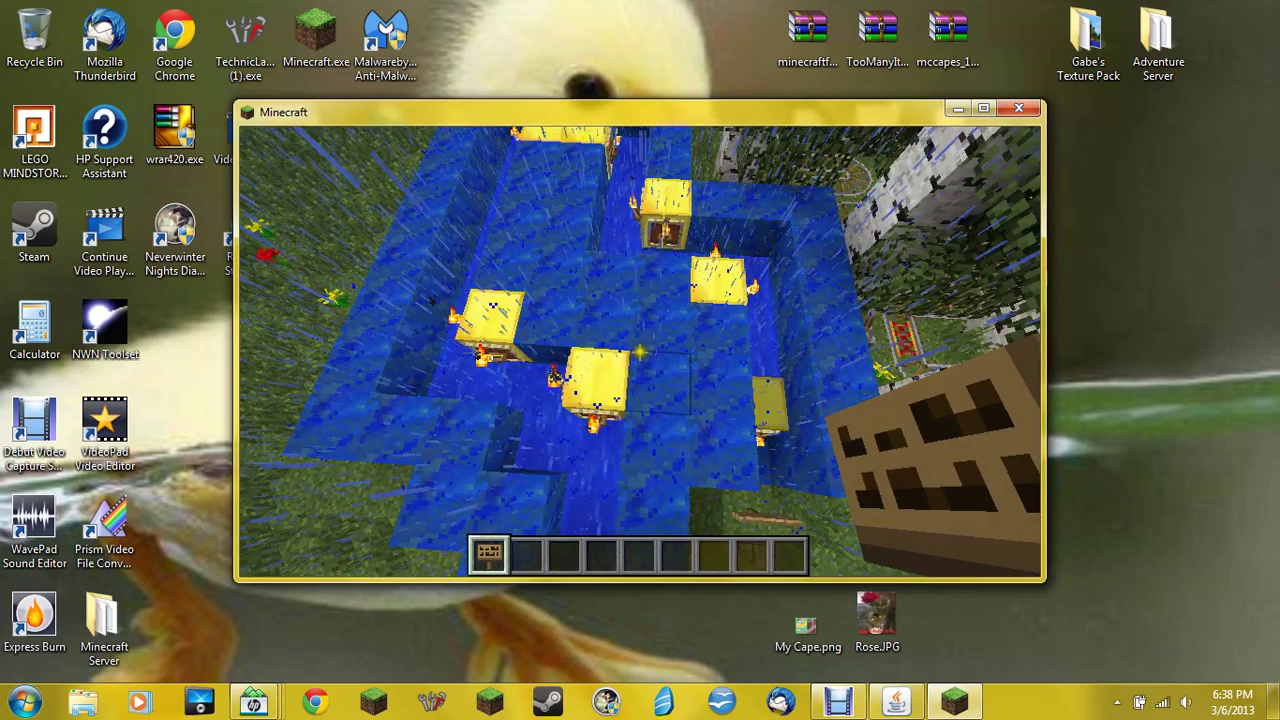
key("w")
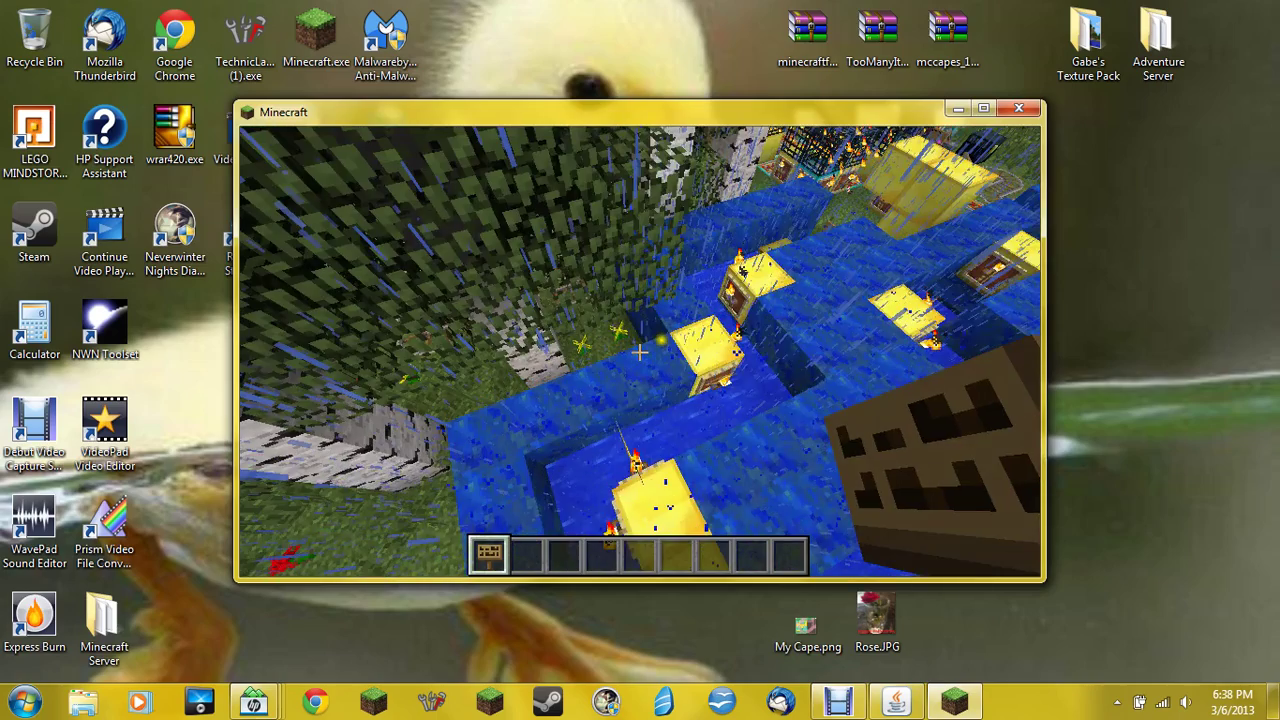
key("w")
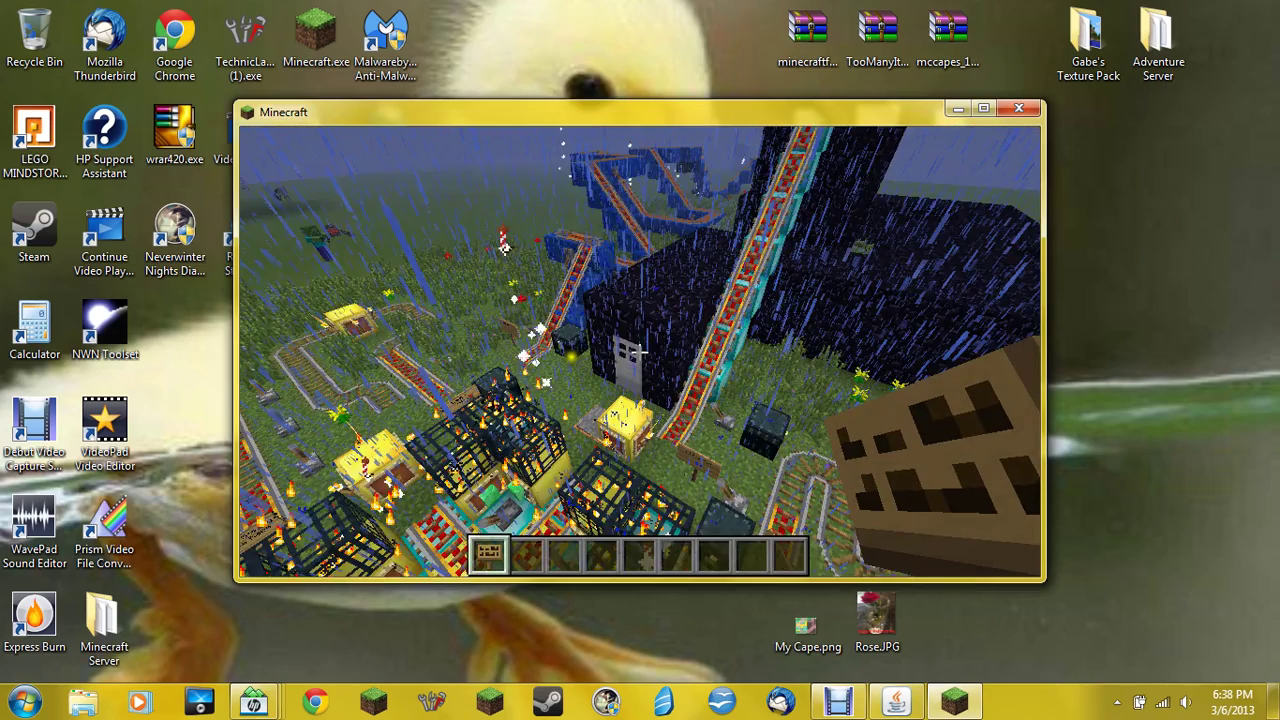
key("w")
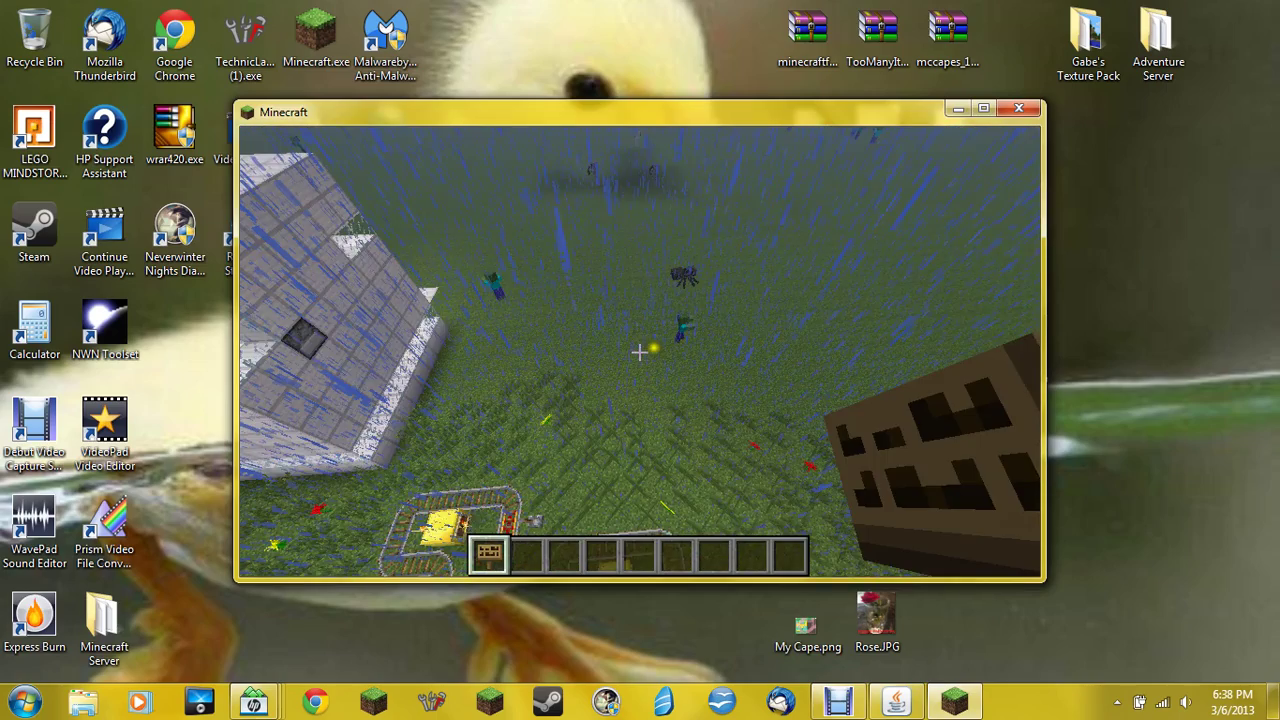
- Descend to the open grass field and examine the zombies and spiders around the builds
key("w")
key("shift")
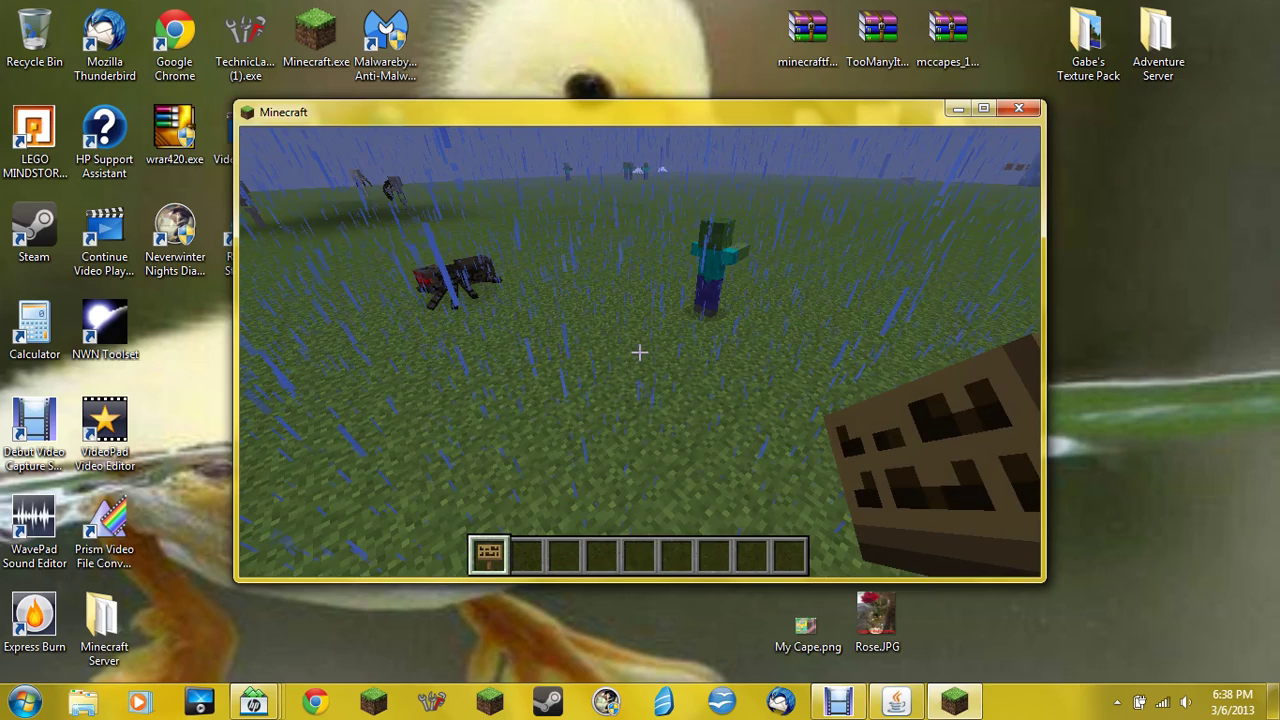
key("w")
left_click(640, 352)
key("w")
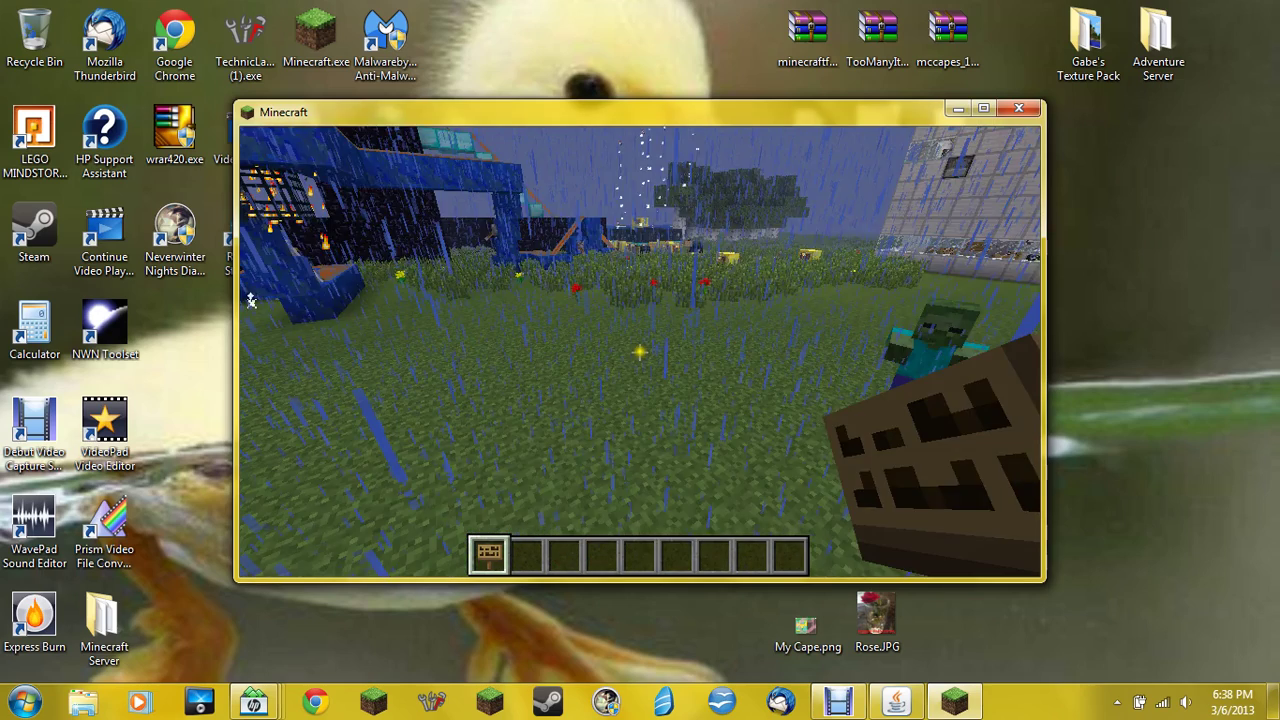
key("w")
right_click(641, 352)
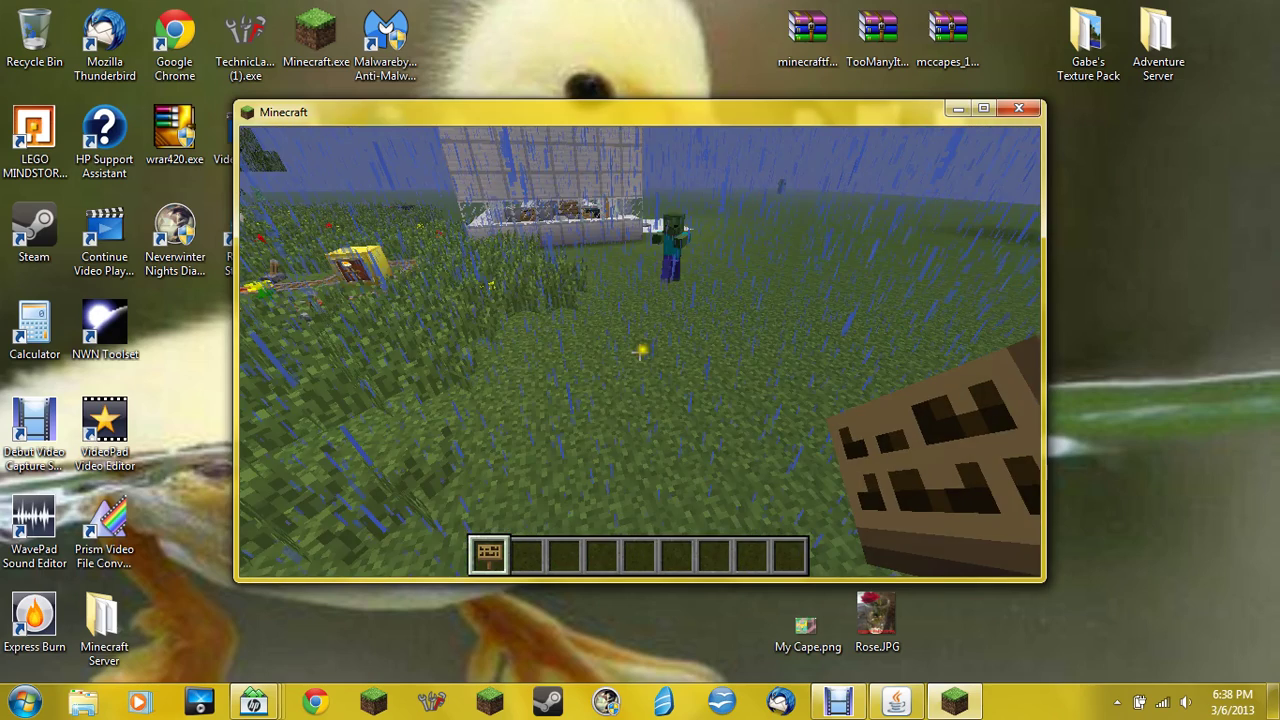
key("w")
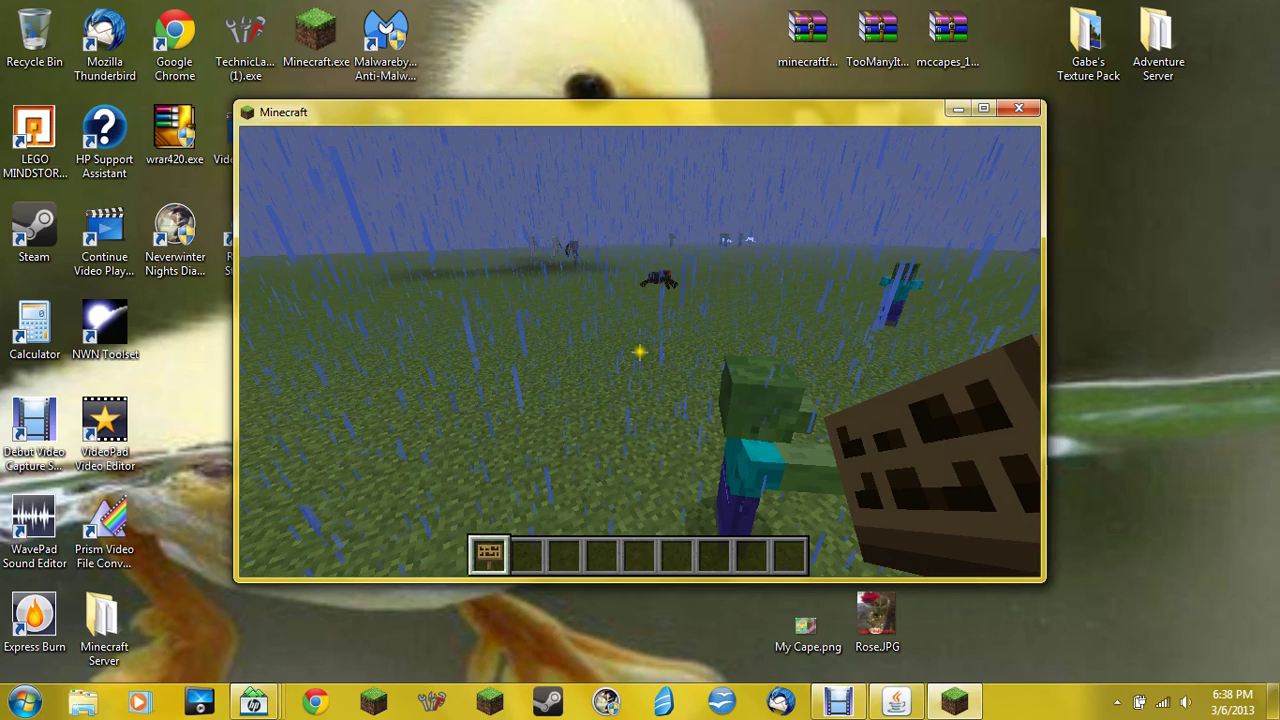
- Try the /time command, and move to the stone pressure plate outside the white building
type("/time s")
key("Escape")
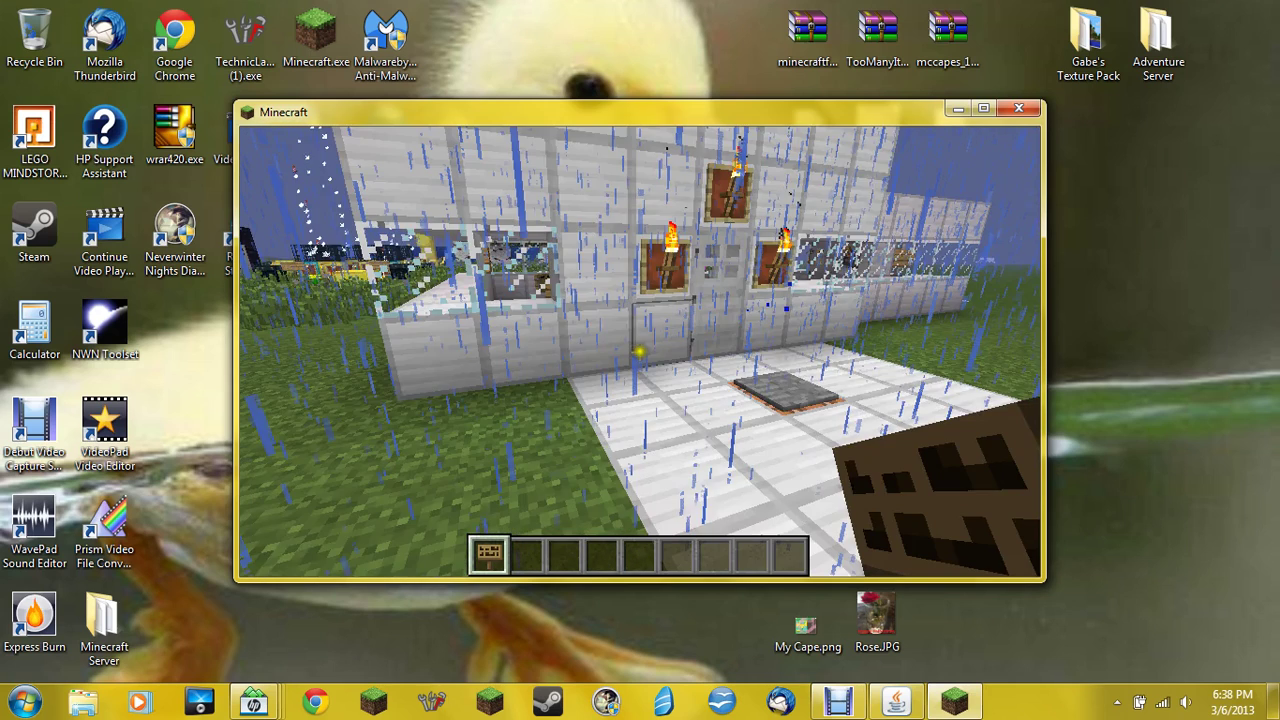
key("w")
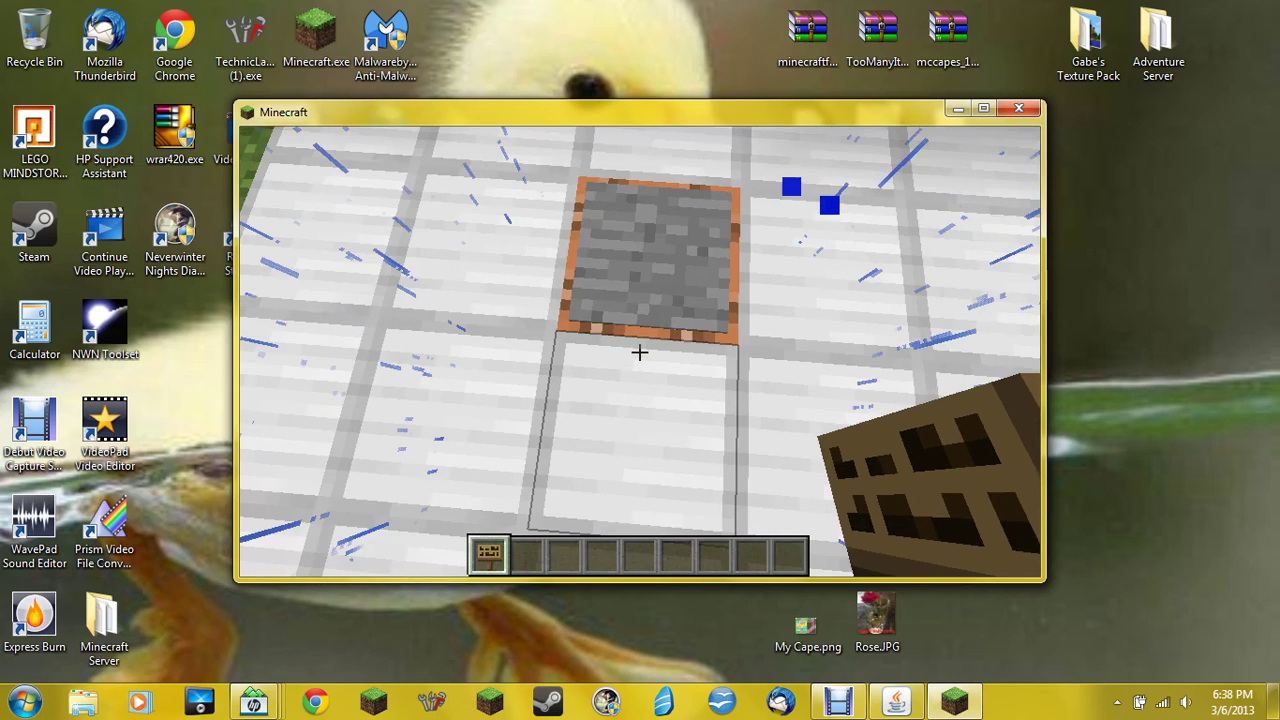
- Place blank signs beside the stone pressure plate and break them again
right_click(639, 352)
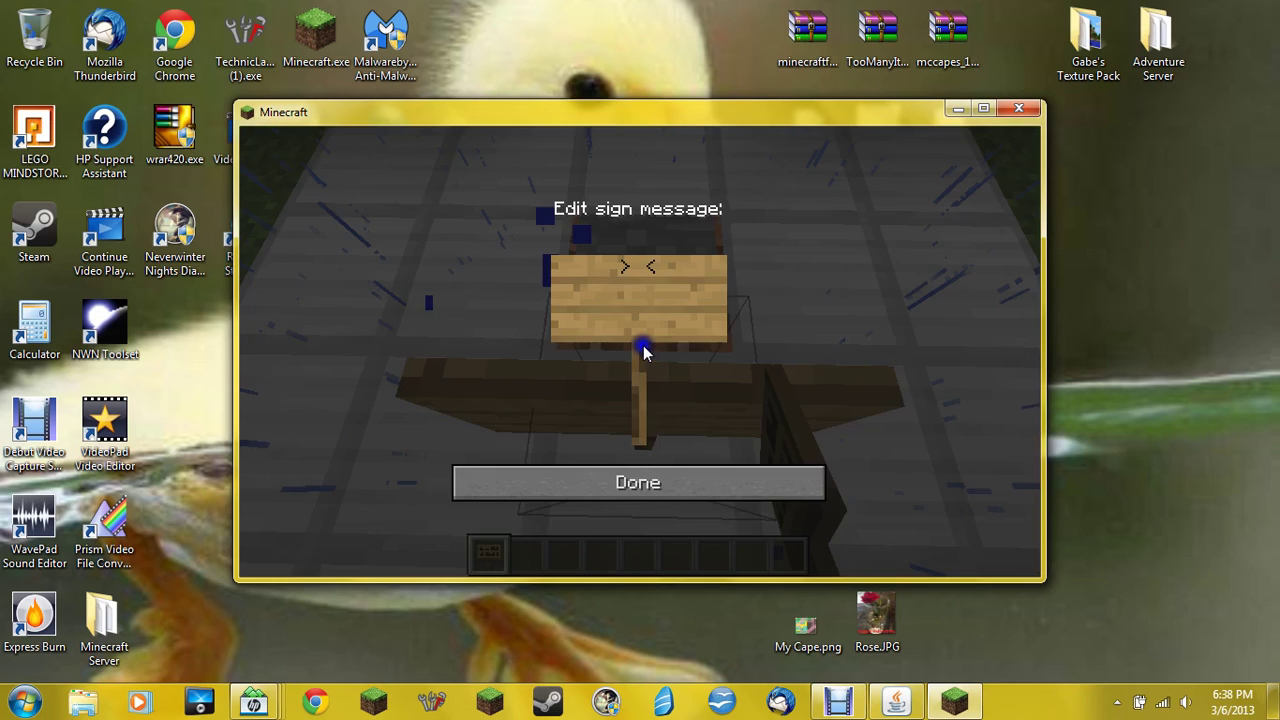
left_click(639, 482)
left_click(639, 351)
right_click(639, 351)
left_click(639, 482)
left_click(639, 351)
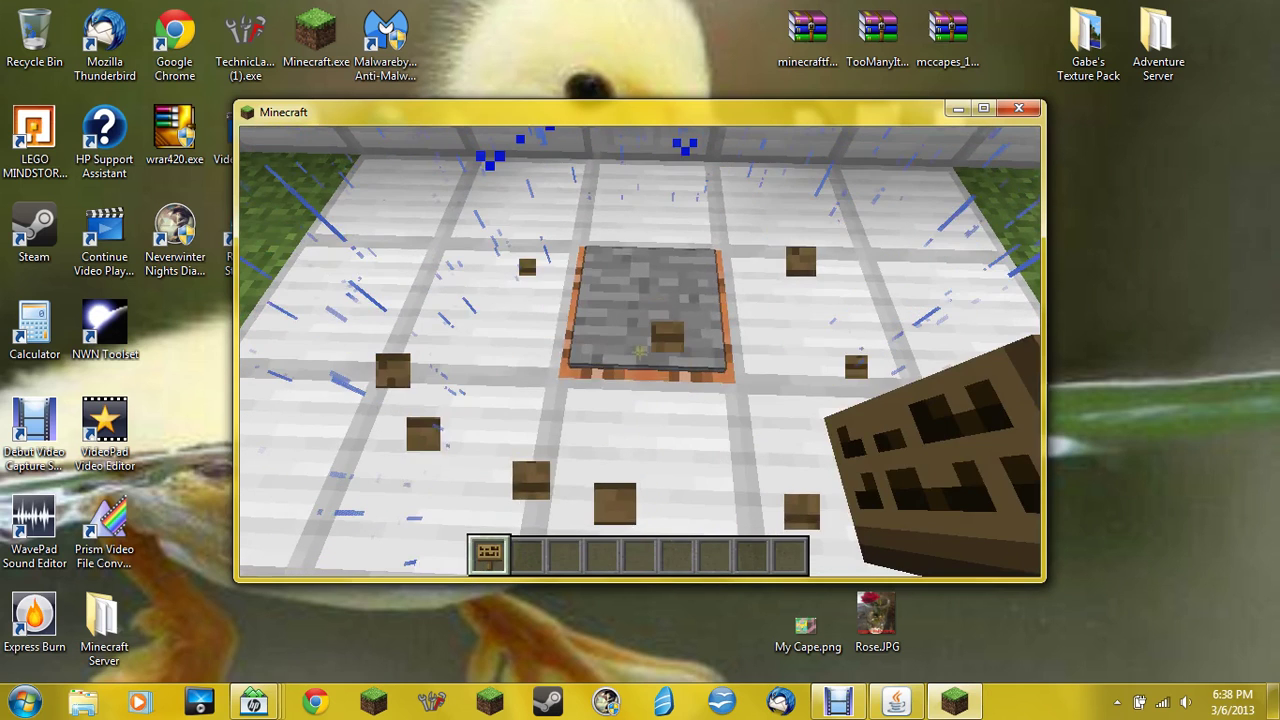
- Open the command block at the pressure plate and try to confirm its existing teleport command
key("3")
right_click(639, 352)
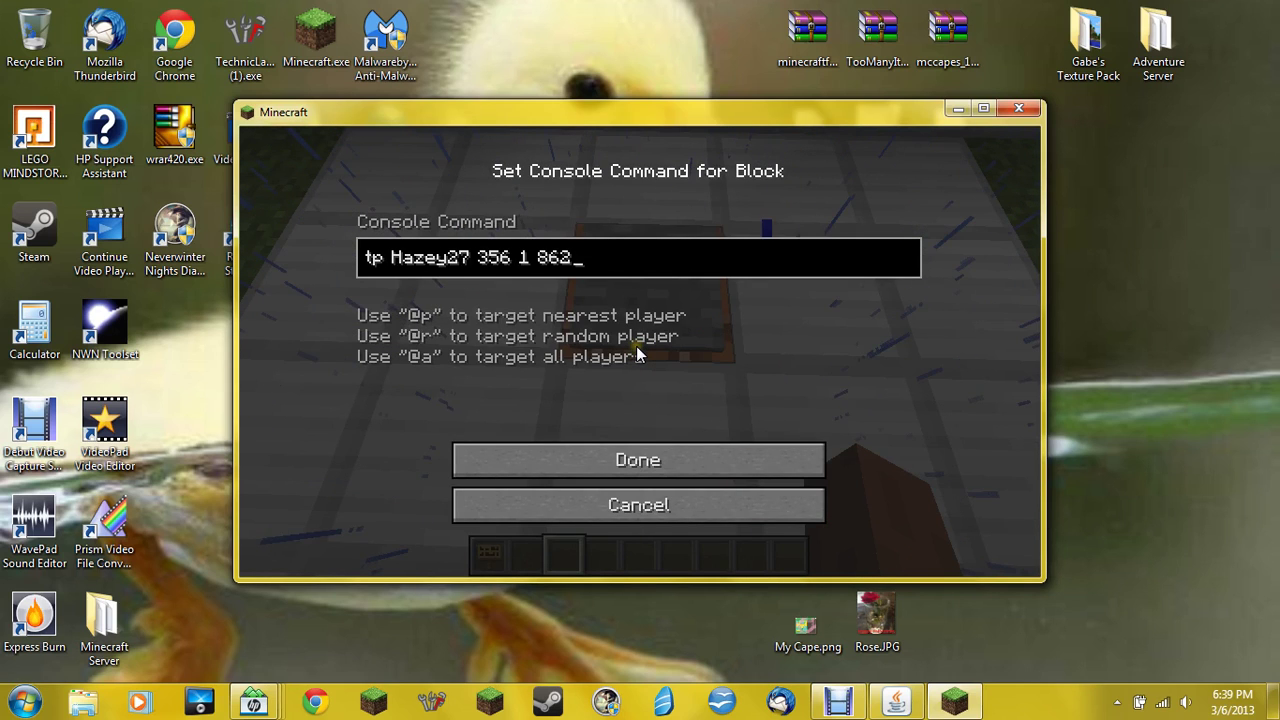
left_click(688, 472)
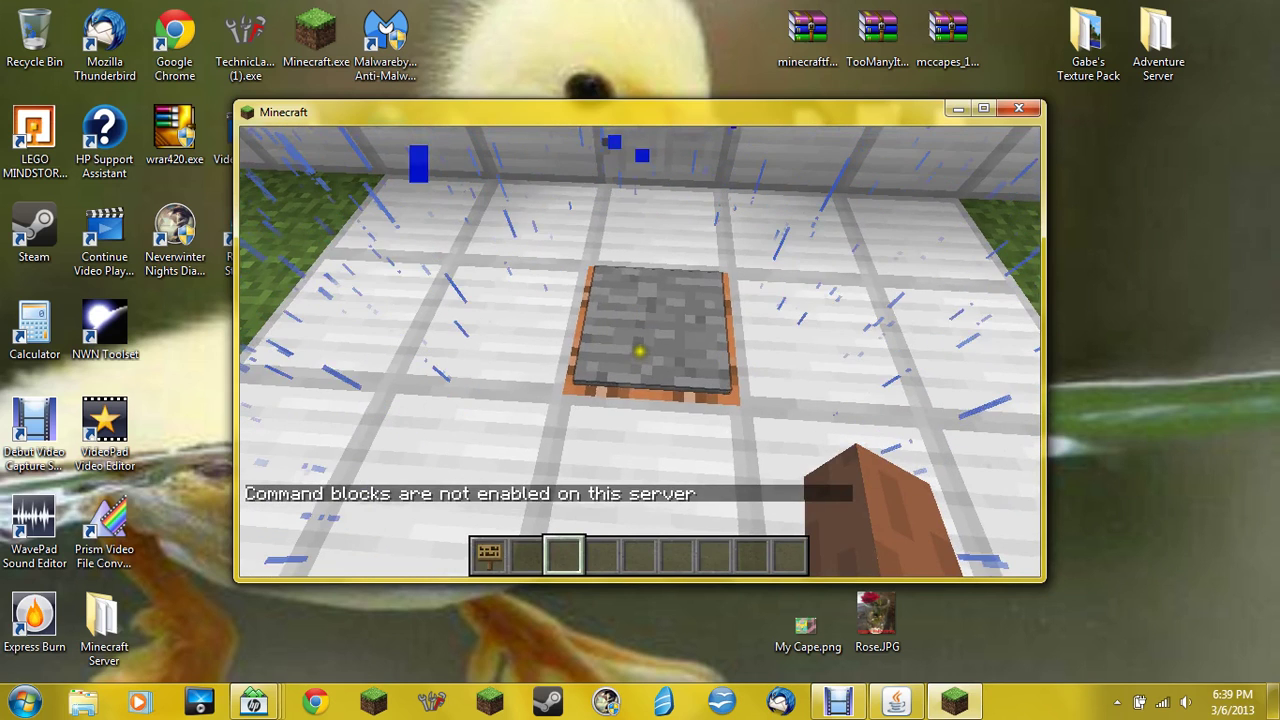
- Pause the game, switch to the Minecraft server console, and try to enable command blocks with a console command
key("Escape")
left_click_drag(686, 127, 703, 207)
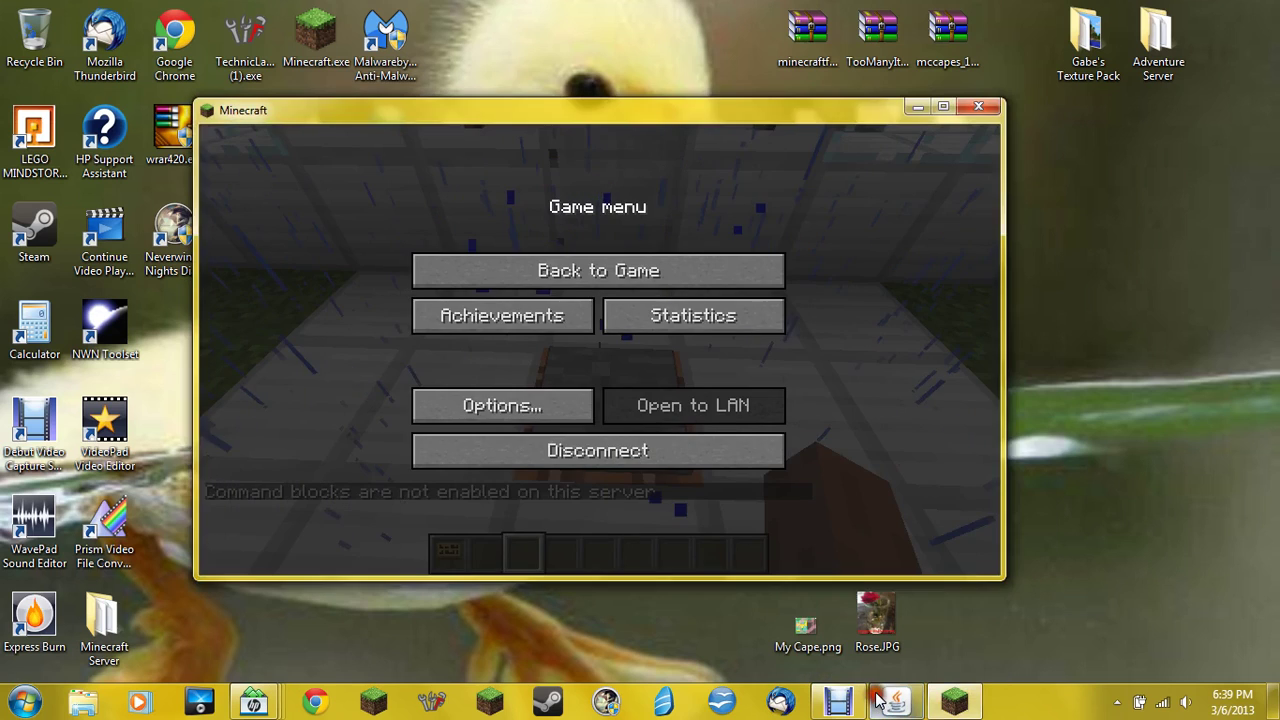
left_click(888, 704)
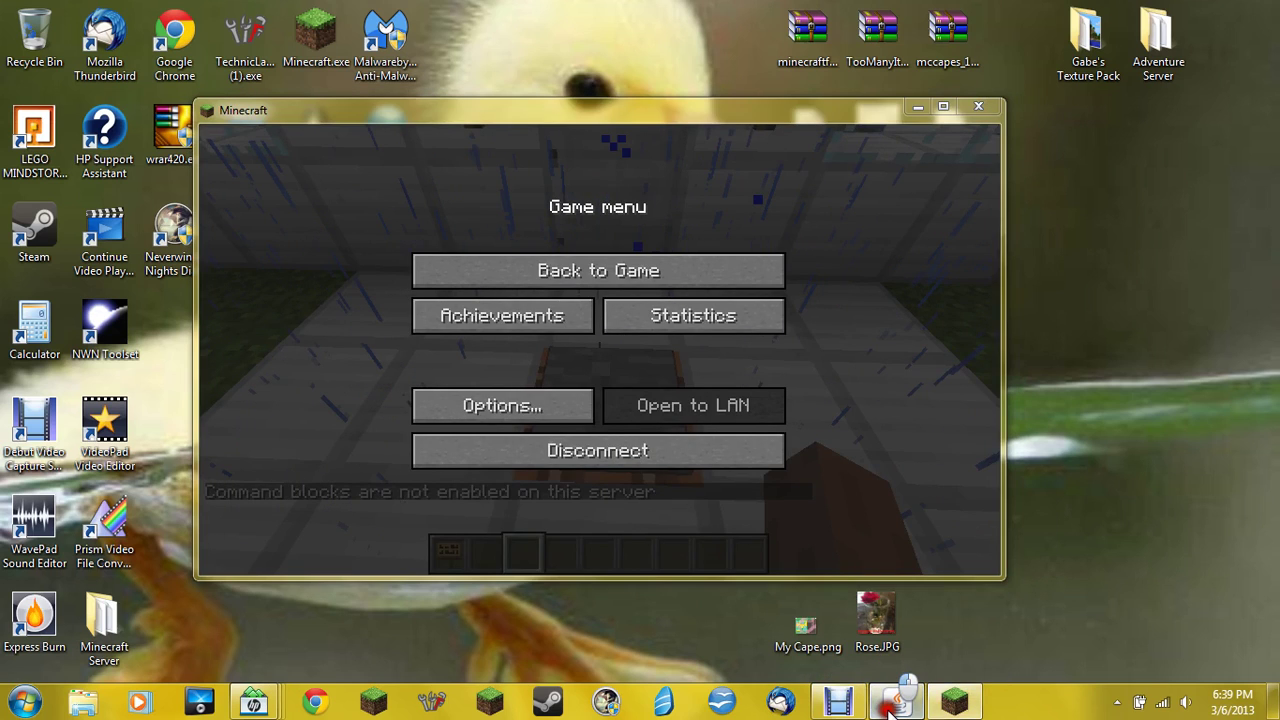
type("enable")
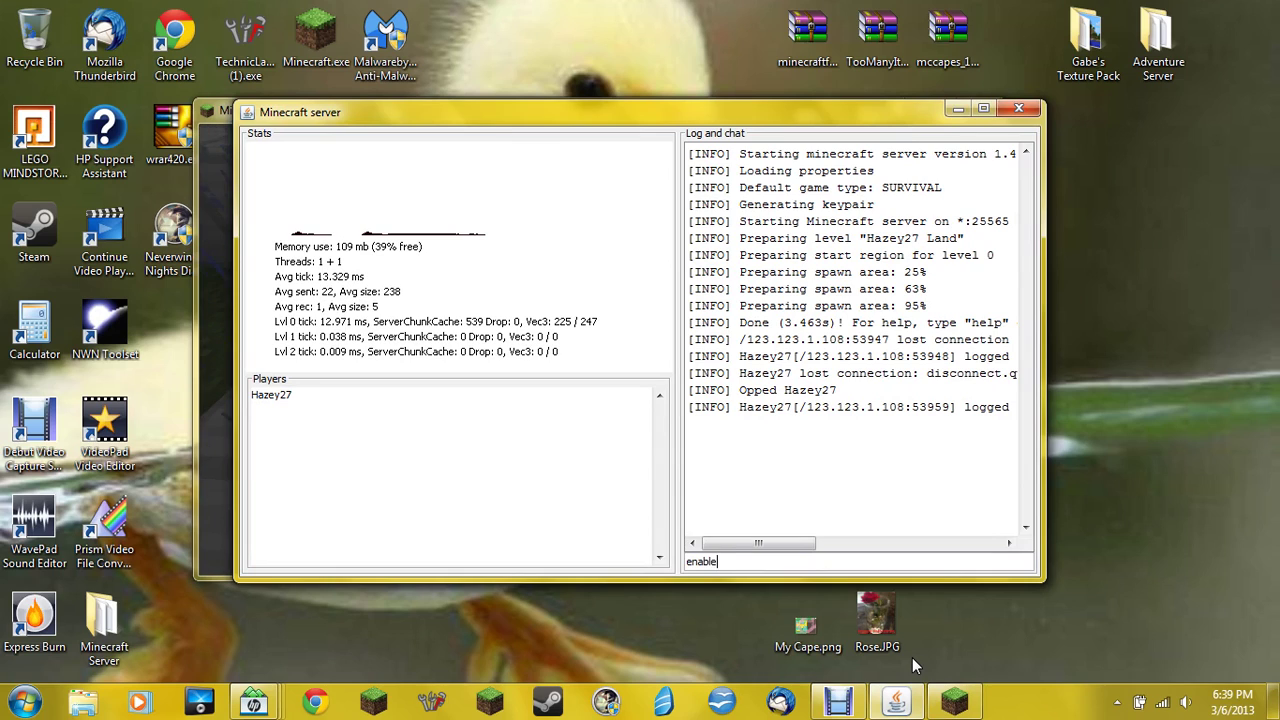
type(" comma")
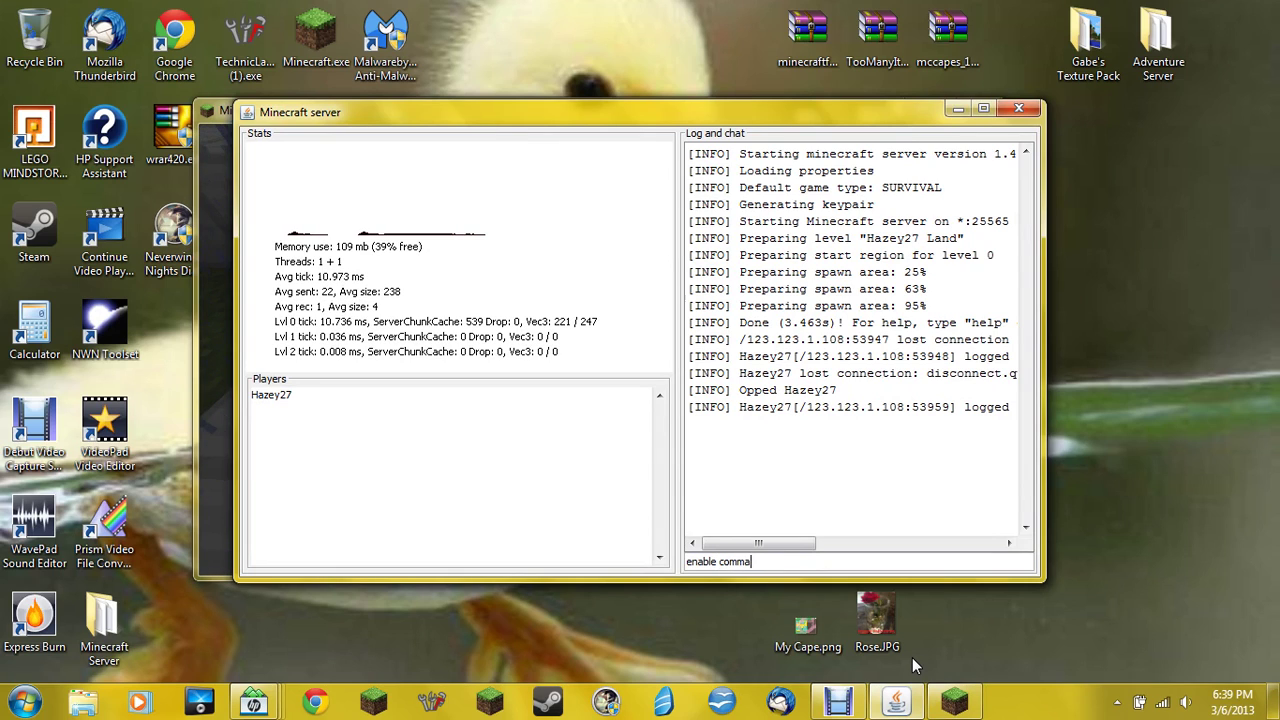
type("nd bloc")
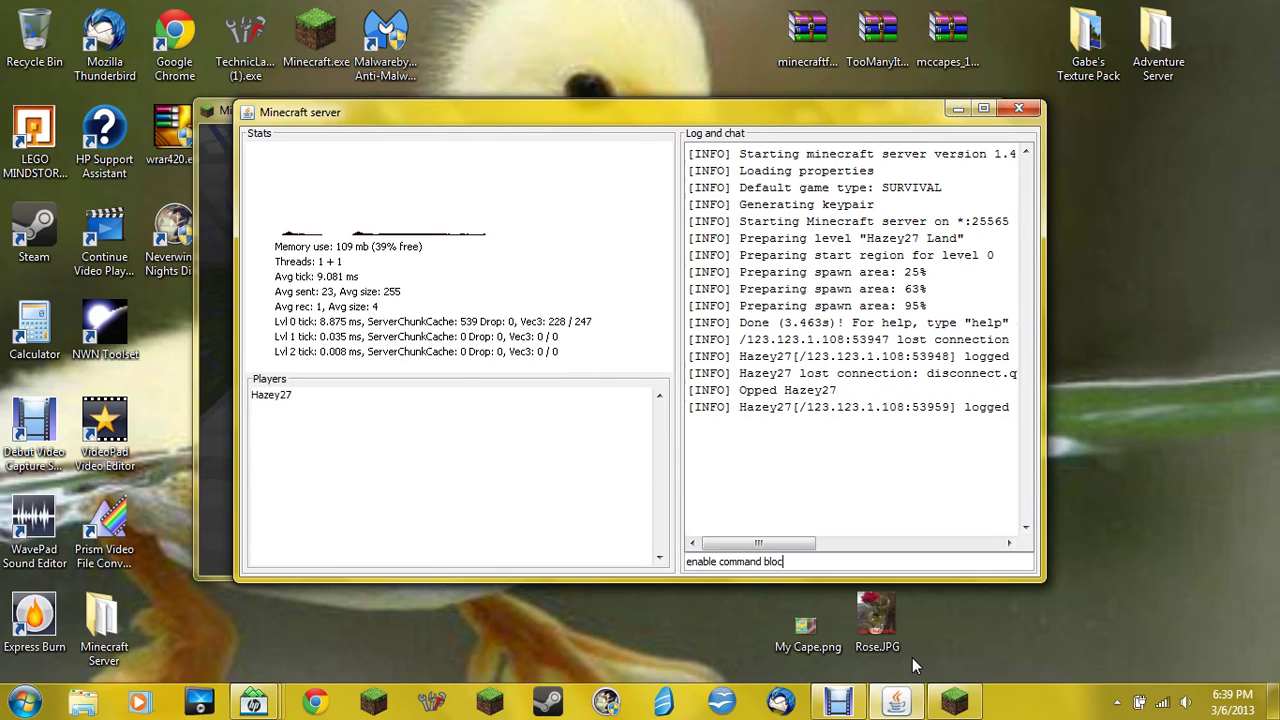
key("Return")
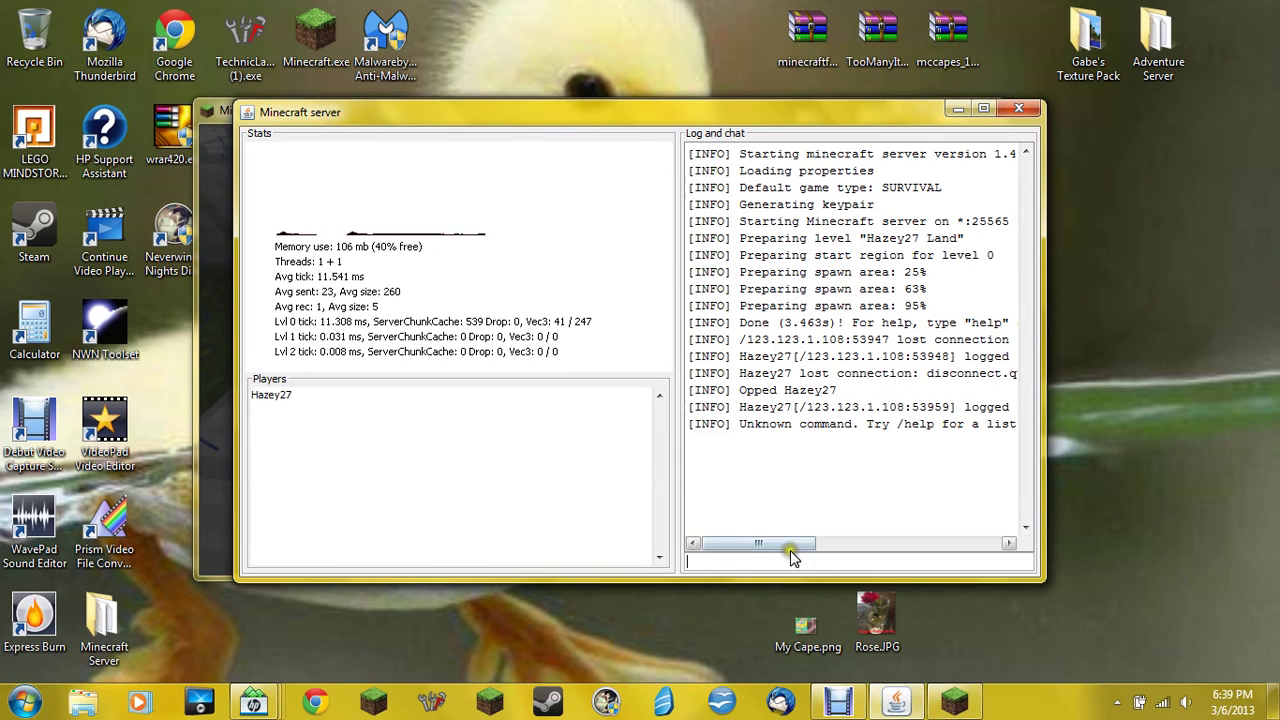
- Shut down the server with the stop command, return the game to its title screen, and close Minecraft
type("stop")
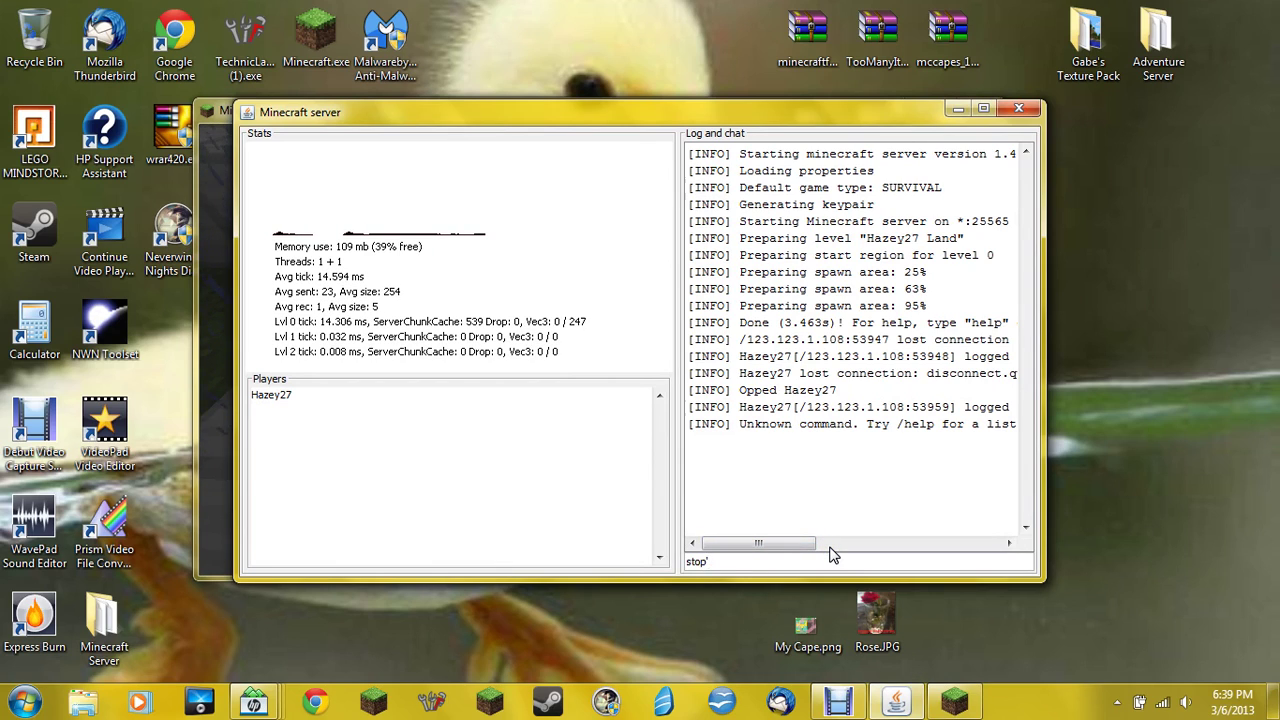
key("Return")
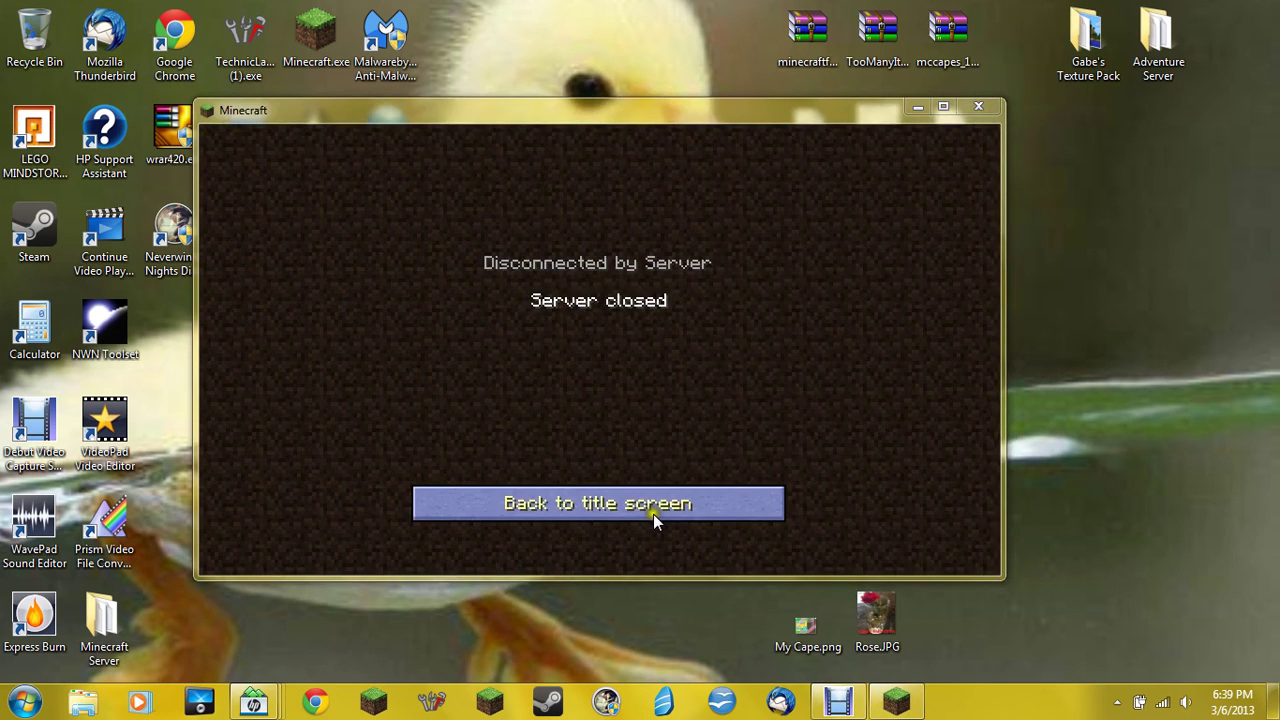
left_click(653, 505)
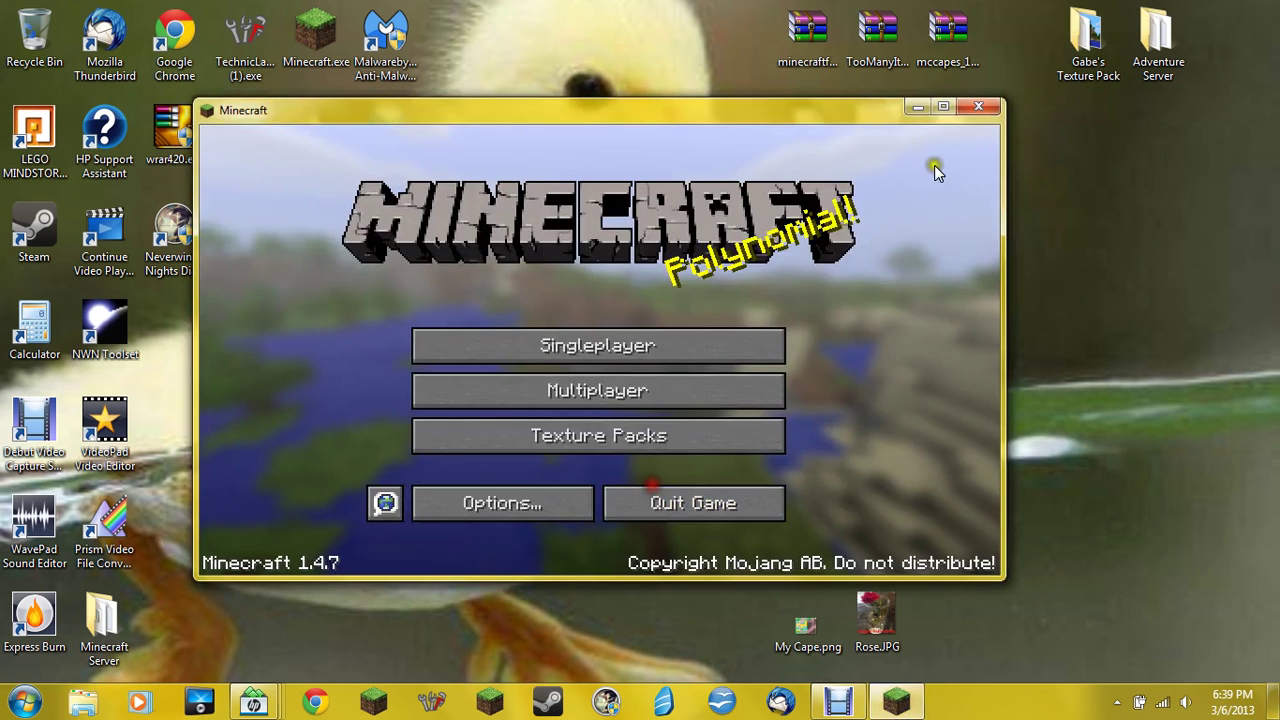
left_click(988, 106)
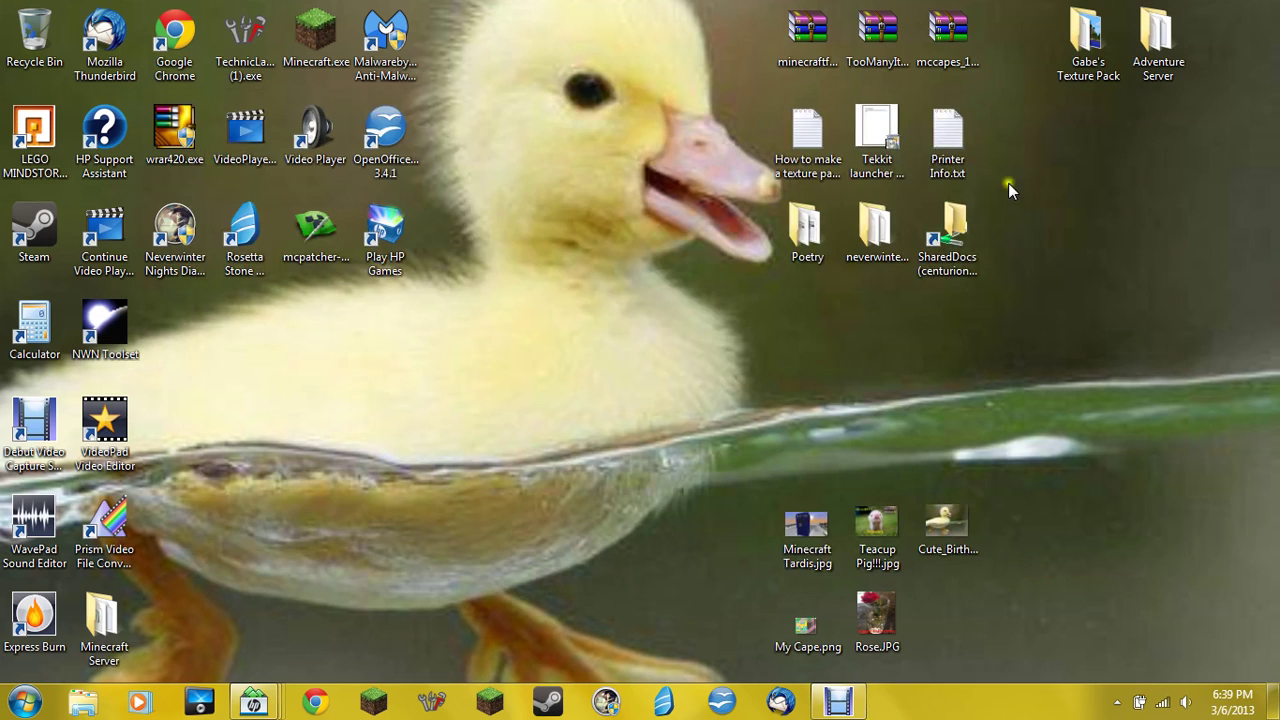